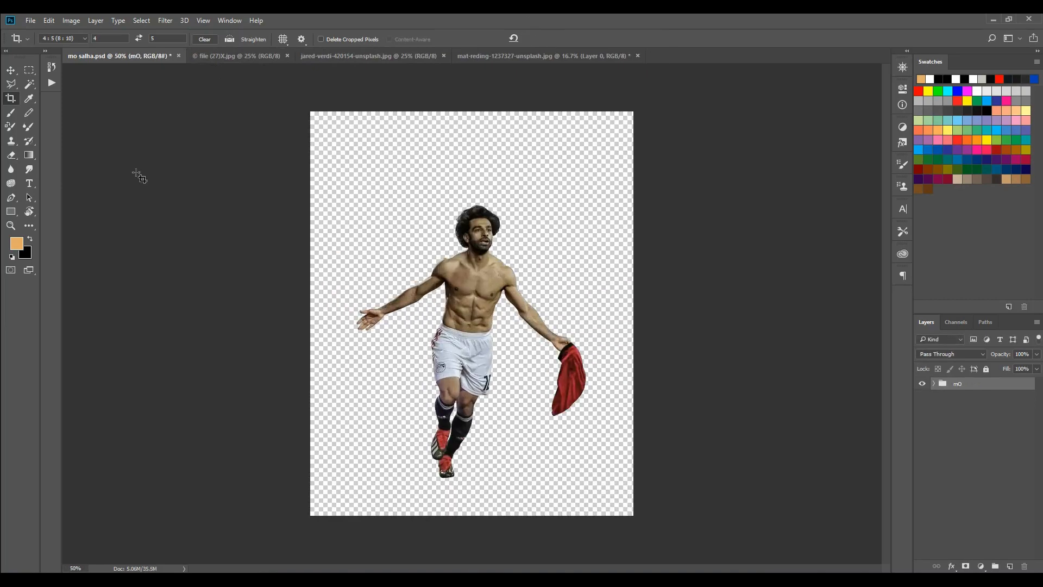
Step: Reposition the footballer and drag the desert and sky landscape photos into the document
key(v)
mouse_move(465, 235)
mouse_down()
mouse_move(446, 251)
mouse_move(532, 475)
mouse_up()
key(ctrl+shift+Tab)
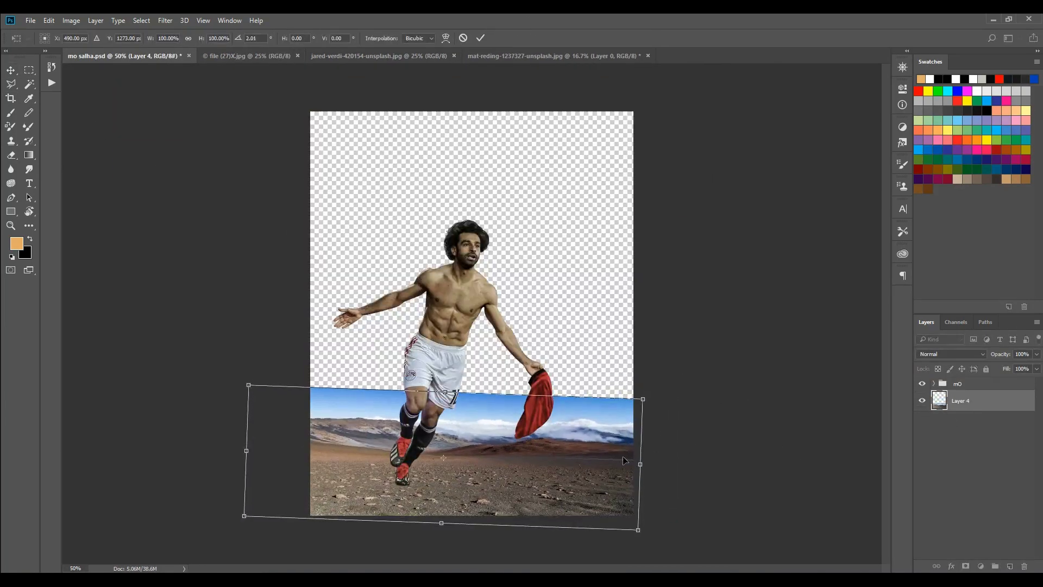
click(379, 56)
drag(400, 177, 944, 433)
Step: Rotate the sky landscape with Free Transform to tilt it
key(ctrl+t)
key(ctrl+minus)
drag(750, 433, 664, 333)
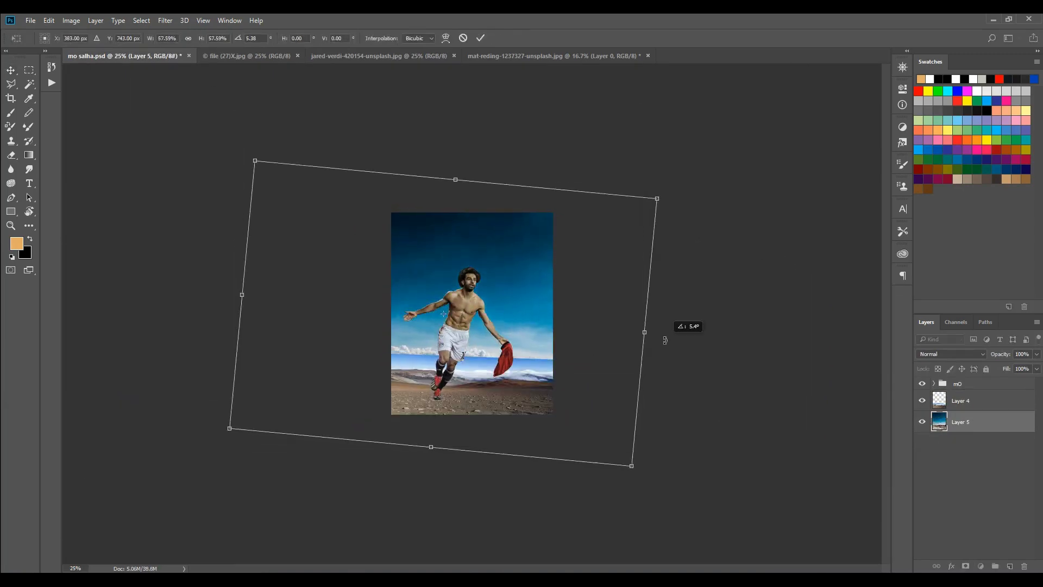
key(Return)
key(ctrl+plus)
key(ctrl+plus)
key(ctrl+plus)
Step: Mask the desert layer and paint out its old horizon with a 400 px black brush
click(965, 566)
key(b)
right_click(446, 199)
drag(499, 223, 511, 223)
key(Return)
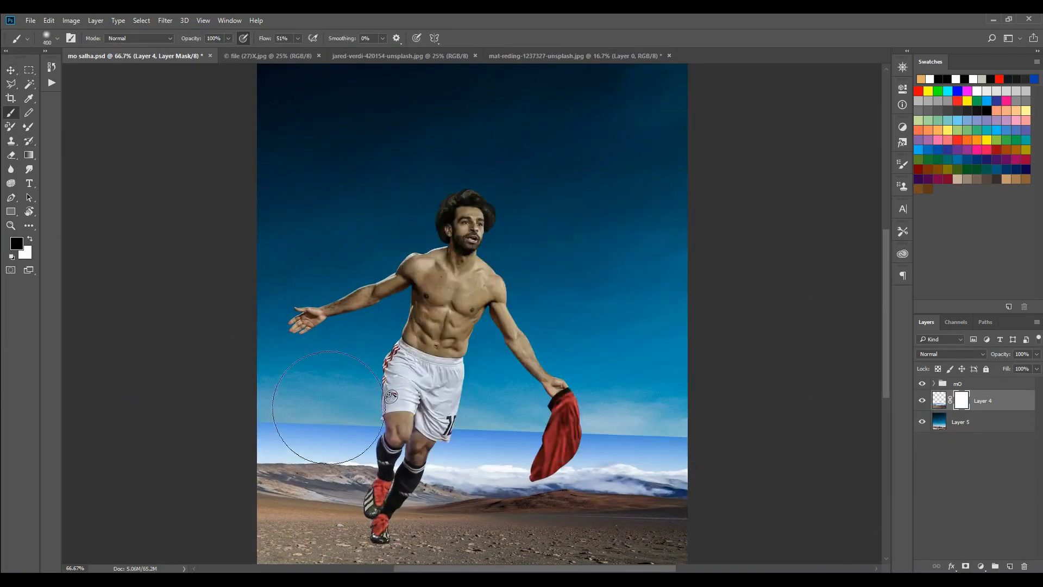
mouse_move(527, 438)
mouse_down()
mouse_move(668, 455)
mouse_move(471, 362)
mouse_up()
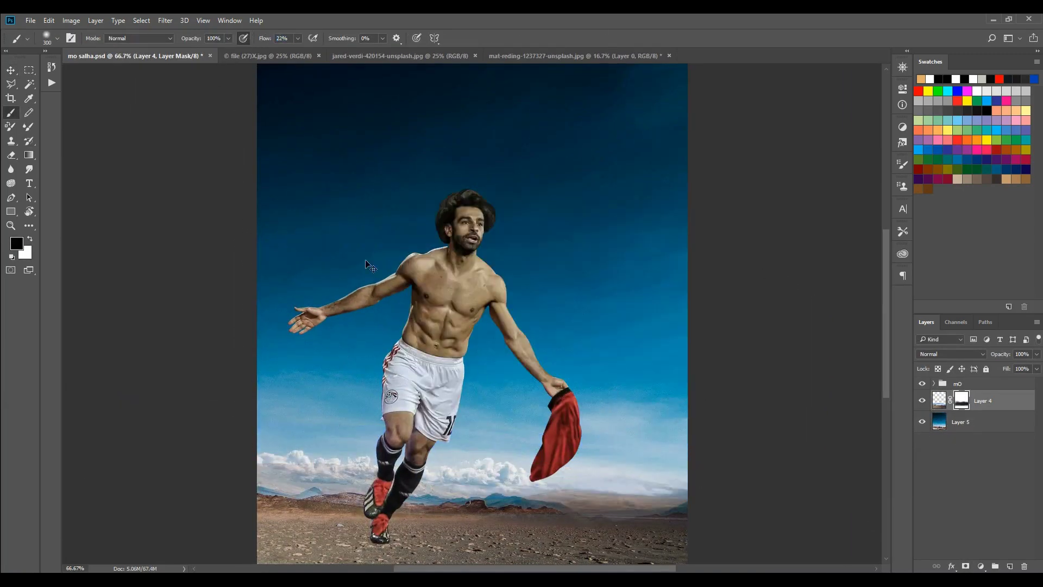
Step: Scale the footballer group up slightly and shift it to the right
key(ctrl+minus)
key(bracketleft)
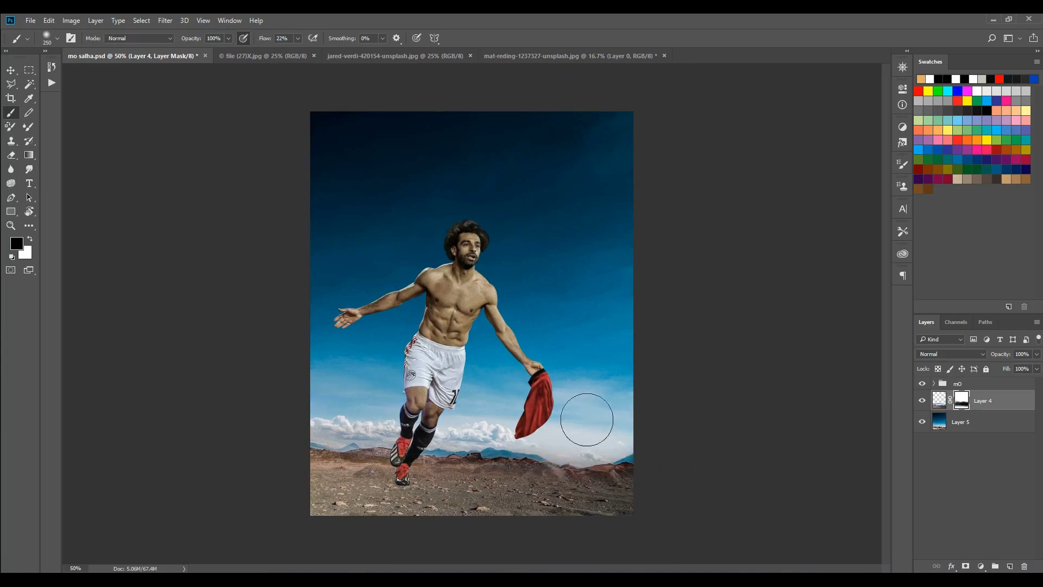
drag(585, 185, 655, 228)
drag(532, 250, 551, 287)
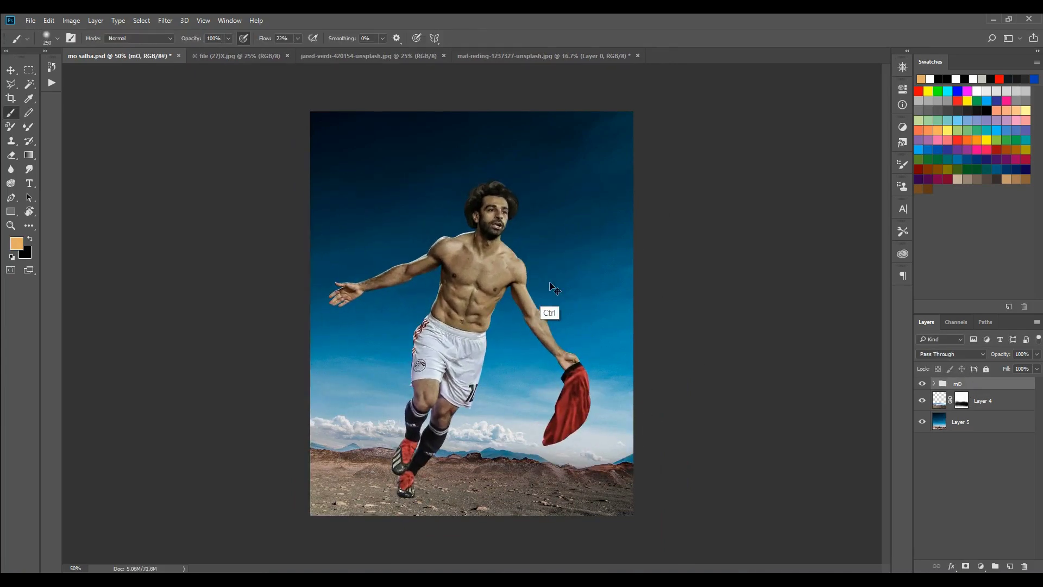
Step: Duplicate the footballer layer, commit his new size, and paint a dark test stroke
key(ctrl+j)
click(978, 422)
key(ctrl+plus)
key(ctrl+plus)
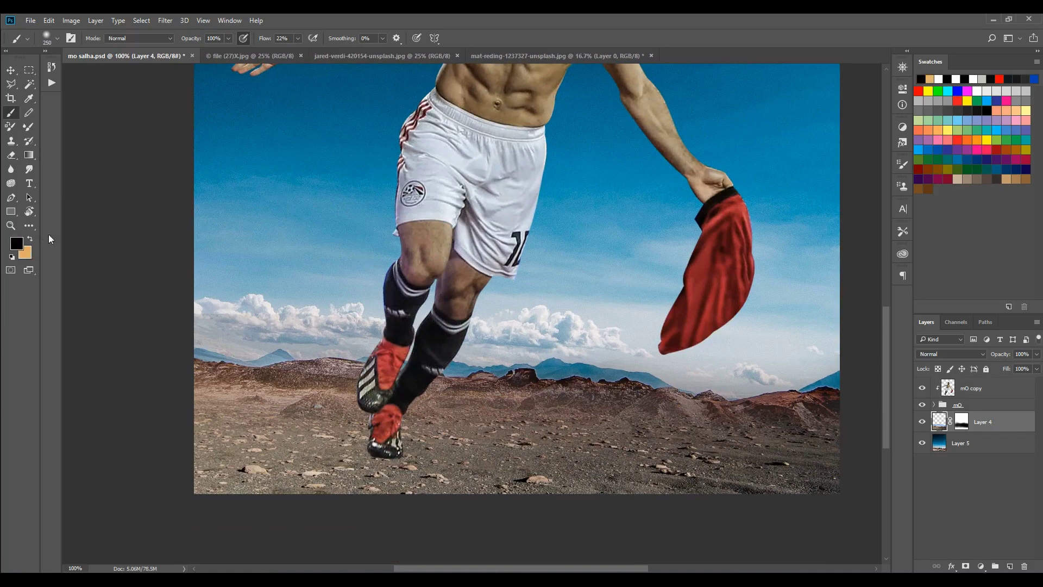
key(shift+5)
key(shift+2)
drag(304, 152, 337, 163)
Step: On a new layer, paint a soft dark blob and squash it flat into a shadow
key(ctrl+z)
click(324, 218)
key(ctrl+t)
mouse_move(291, 136)
mouse_down()
mouse_move(291, 294)
mouse_move(364, 434)
mouse_up()
key(Return)
Step: Distort the shadow's corners so it lies along the ground under the feet
key(ctrl+t)
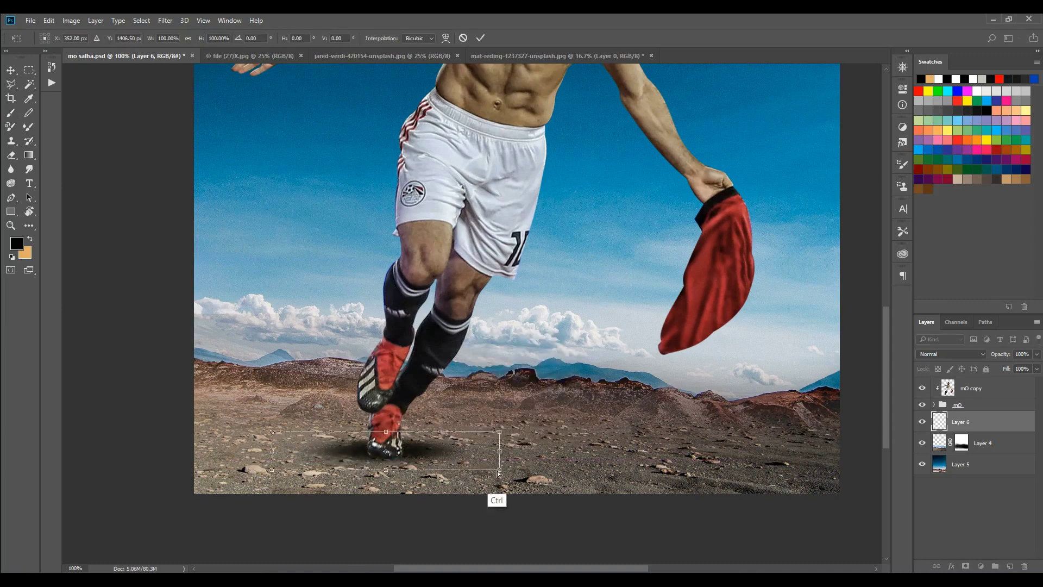
drag(287, 409, 346, 451)
drag(272, 468, 300, 479)
drag(461, 510, 481, 503)
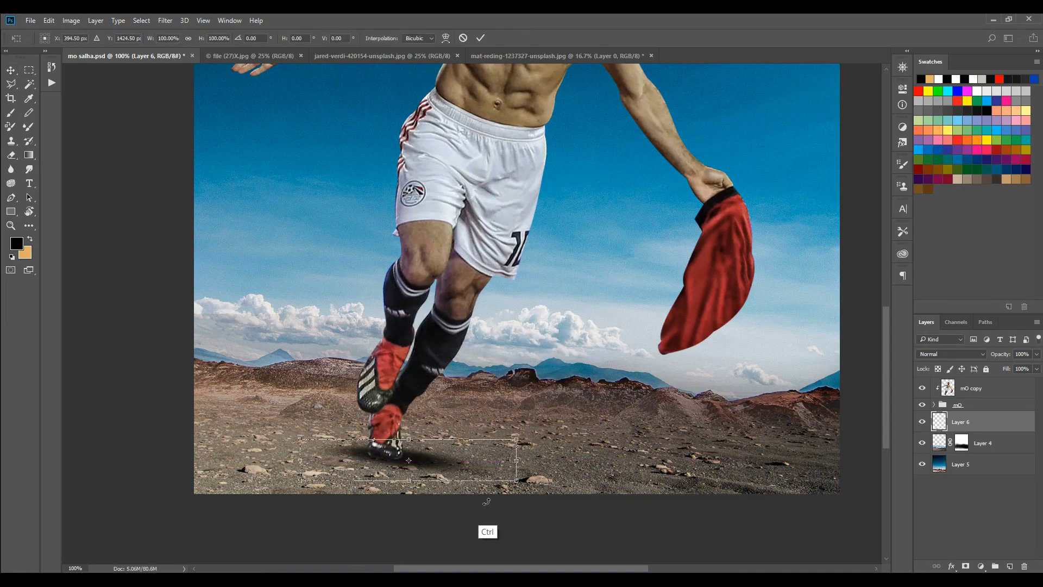
drag(342, 447, 375, 451)
drag(559, 489, 516, 438)
key(Return)
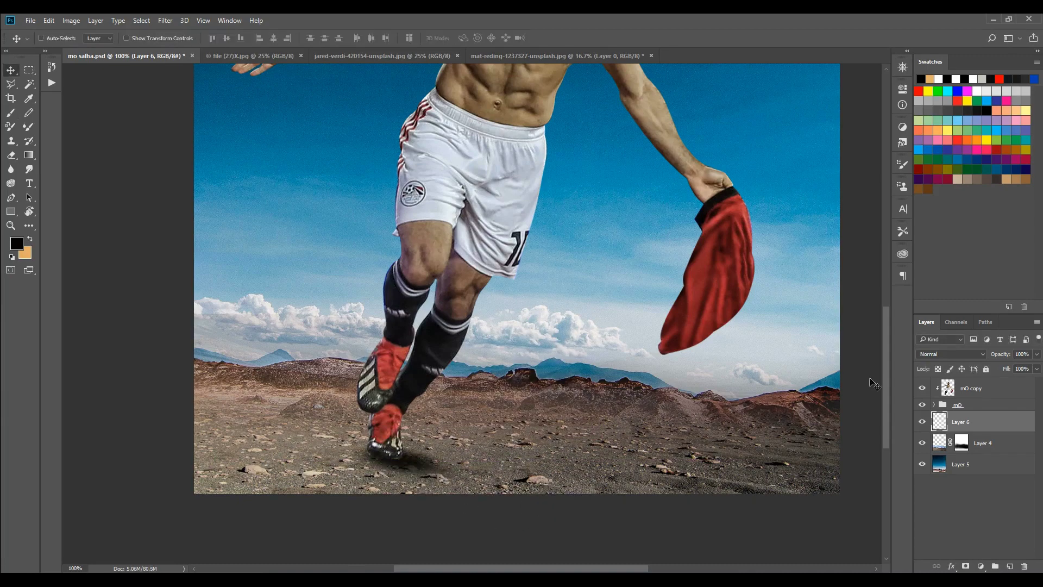
Step: Add a second shadow layer with a black dab flattened beneath the shoe
key(ctrl+plus)
scroll(472, 315, down, 3)
click(1010, 566)
key(b)
click(573, 317)
key(ctrl+t)
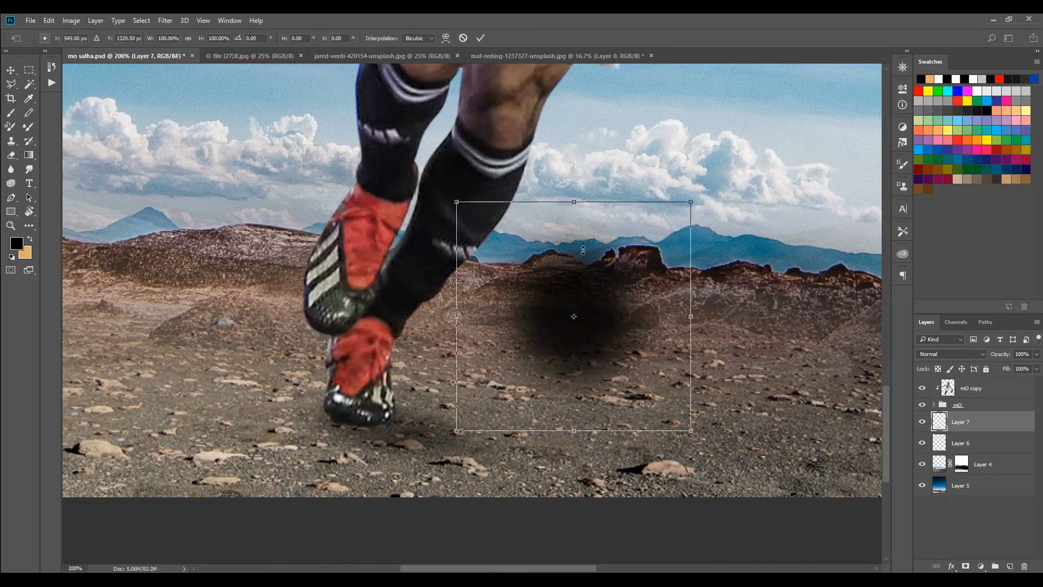
mouse_move(573, 315)
mouse_down()
mouse_move(442, 419)
mouse_move(414, 405)
mouse_up()
key(Return)
key(v)
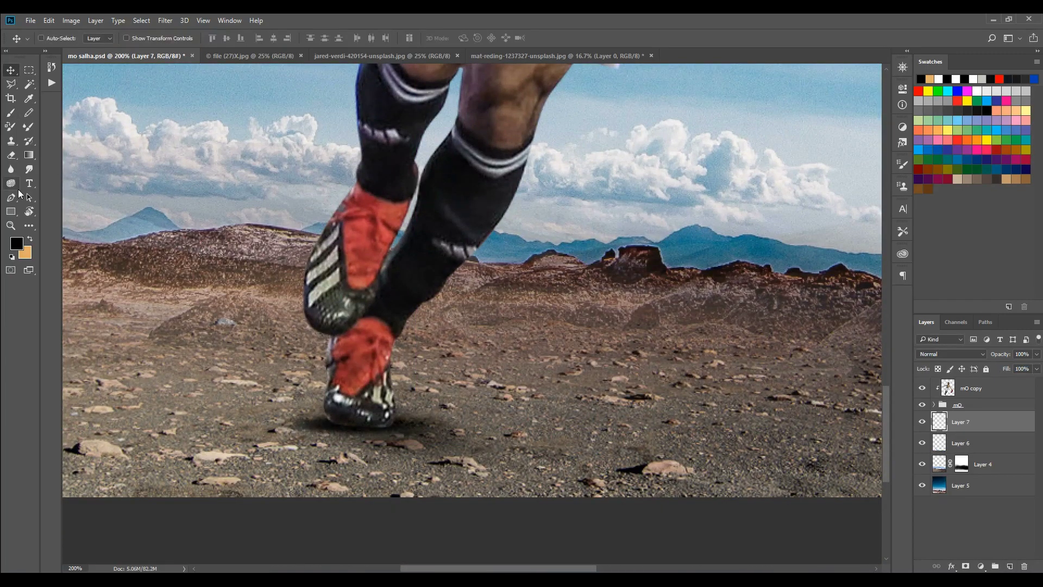
key(ctrl+minus)
key(ctrl+minus)
key(ctrl+minus)
Step: Add a Brightness/Contrast adjustment to the desert layer and raise its contrast
click(978, 464)
click(980, 566)
click(994, 356)
drag(827, 167, 841, 166)
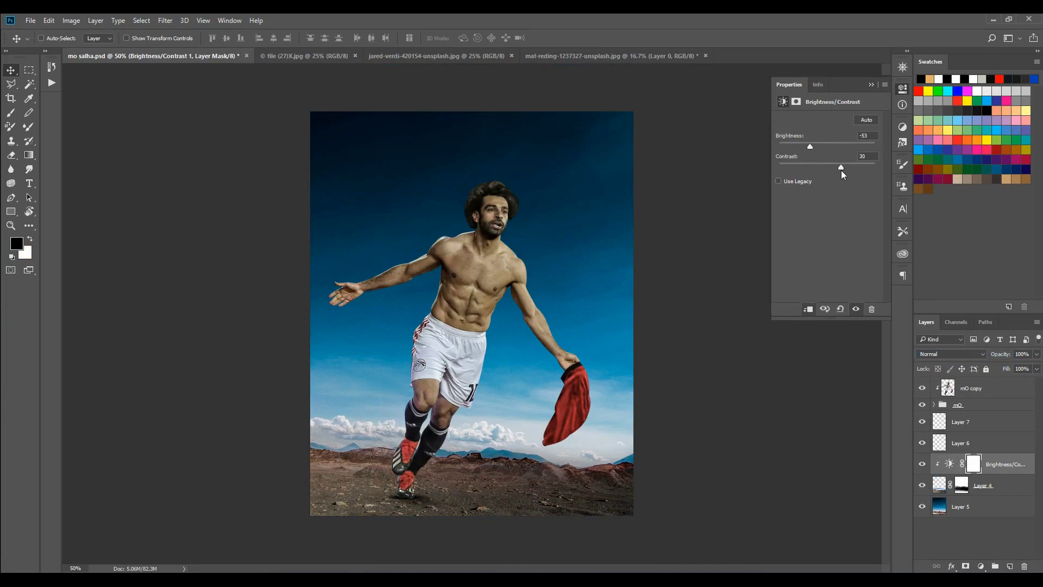
Step: Create new empty layers, one clipped to the footballer, and shrink the brush
key(ctrl+shift+alt+n)
key(b)
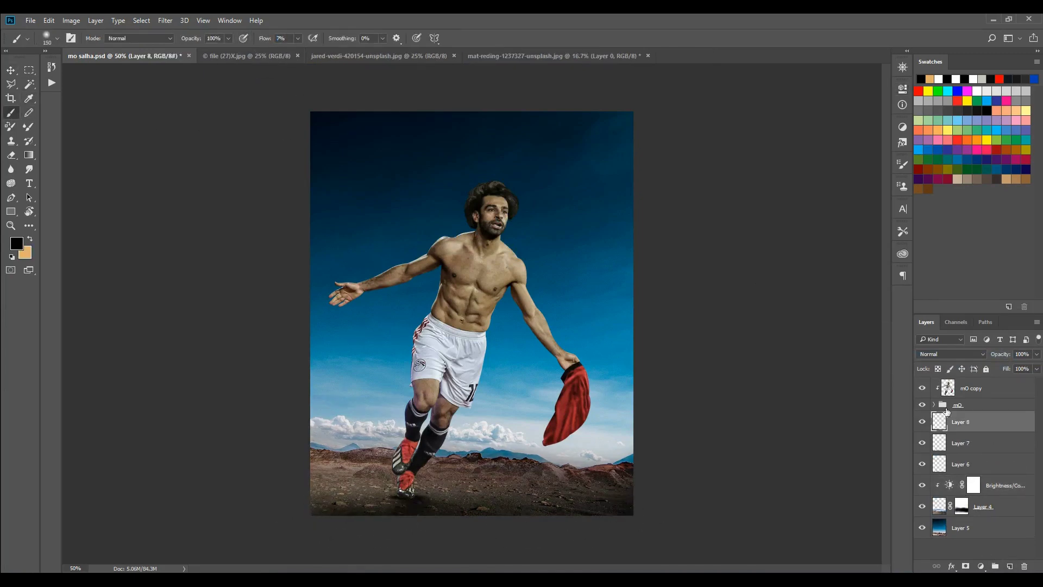
click(970, 388)
key(ctrl+shift+alt+n)
key(bracketleft)
key(ctrl+plus)
scroll(532, 210, down, 3)
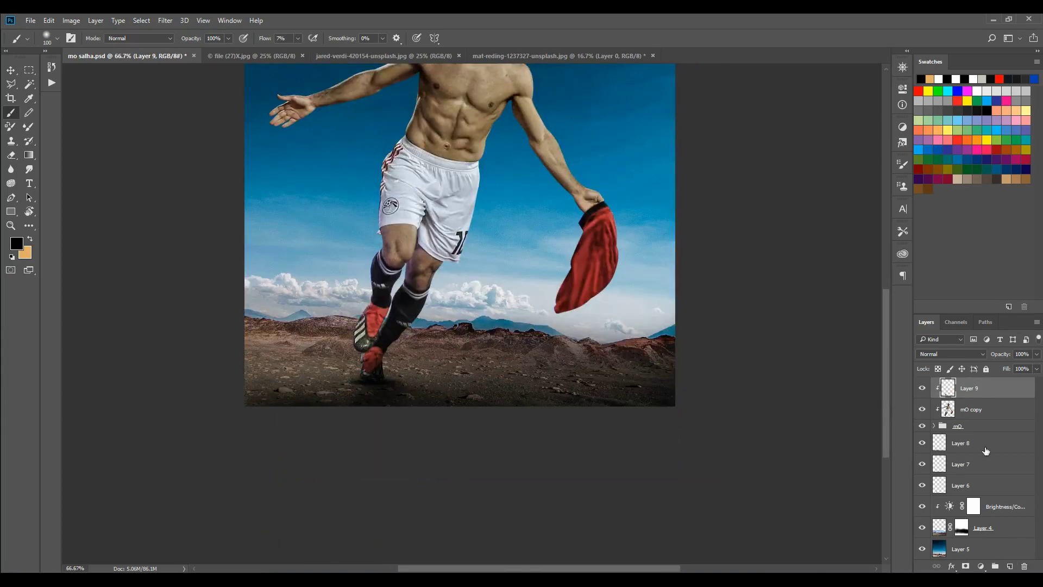
key(ctrl+shift+alt+n)
Step: Move the dark blob onto the ground, set it to Multiply, and duplicate it
key(v)
drag(527, 214, 560, 374)
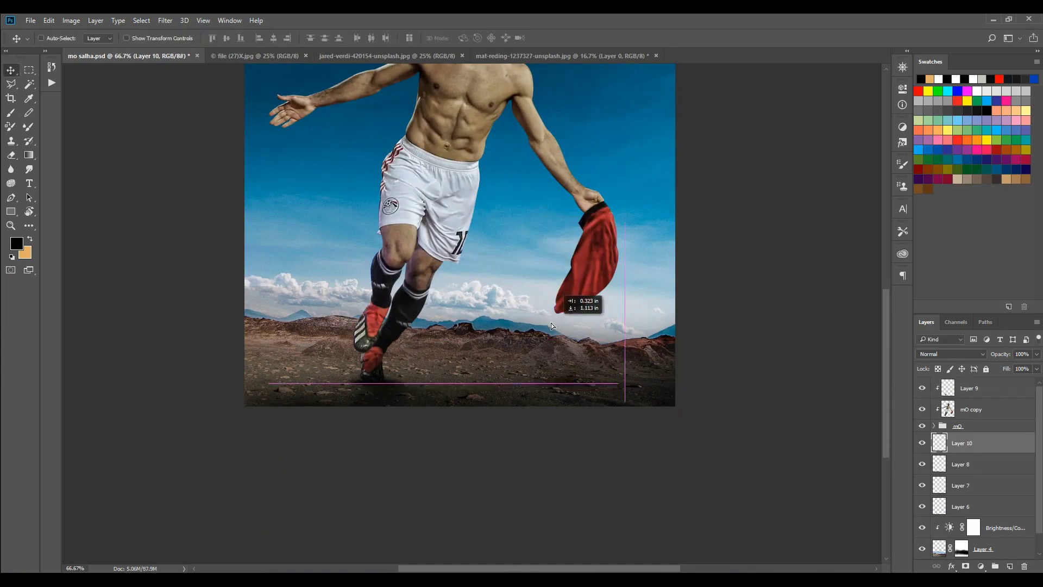
click(951, 354)
click(943, 389)
key(ctrl+j)
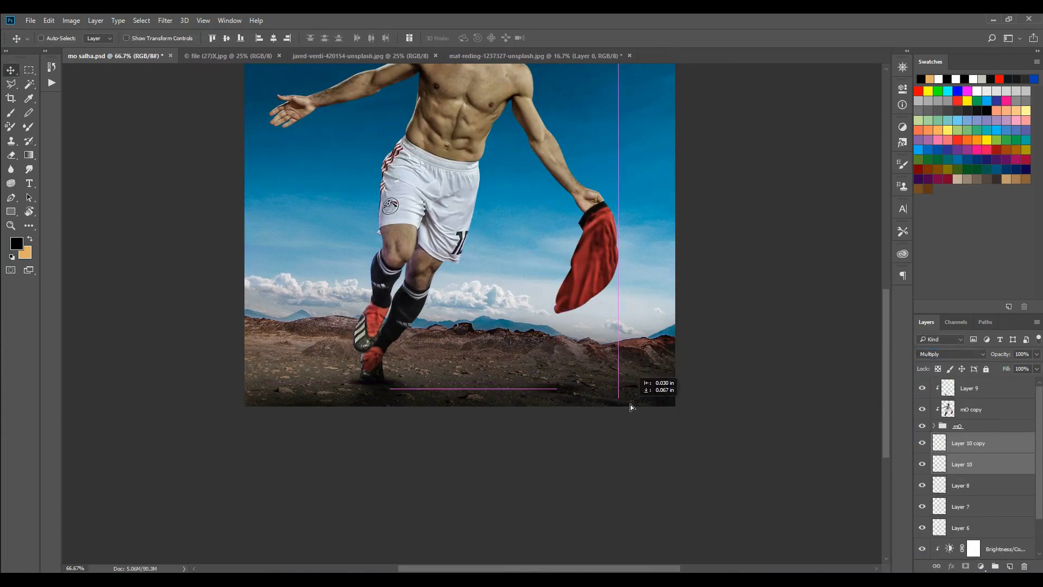
key(ctrl+minus)
Step: Group the shadow layers together and add a new empty layer below the group
shift+click(992, 523)
key(ctrl+g)
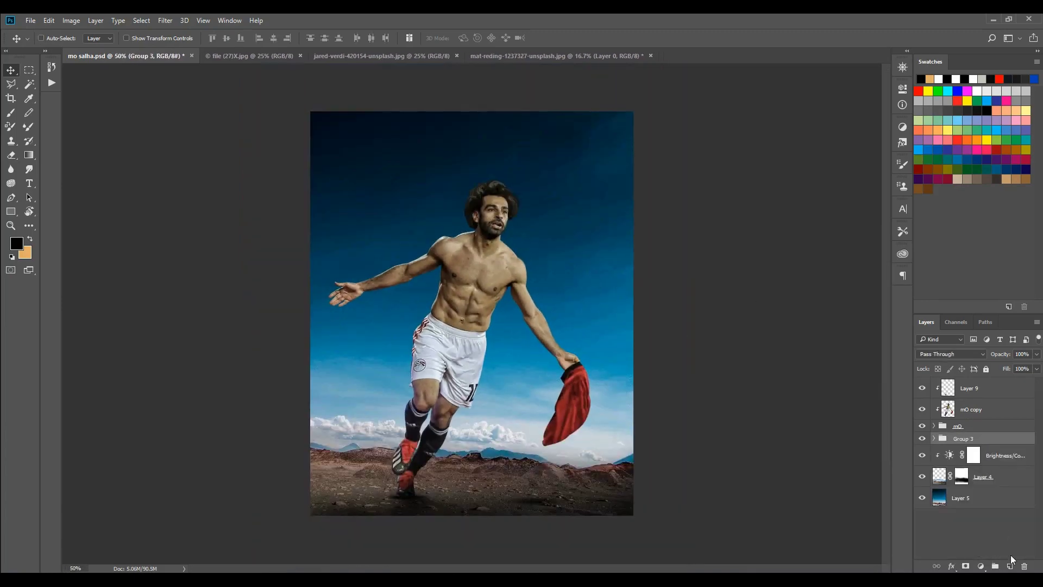
key(ctrl+shift+alt+n)
Step: Paint white haze over the lower sky on Layer 11 and set it to Overlay
click(30, 240)
key(bracketright)
key(bracketright)
key(bracketright)
drag(381, 380, 666, 275)
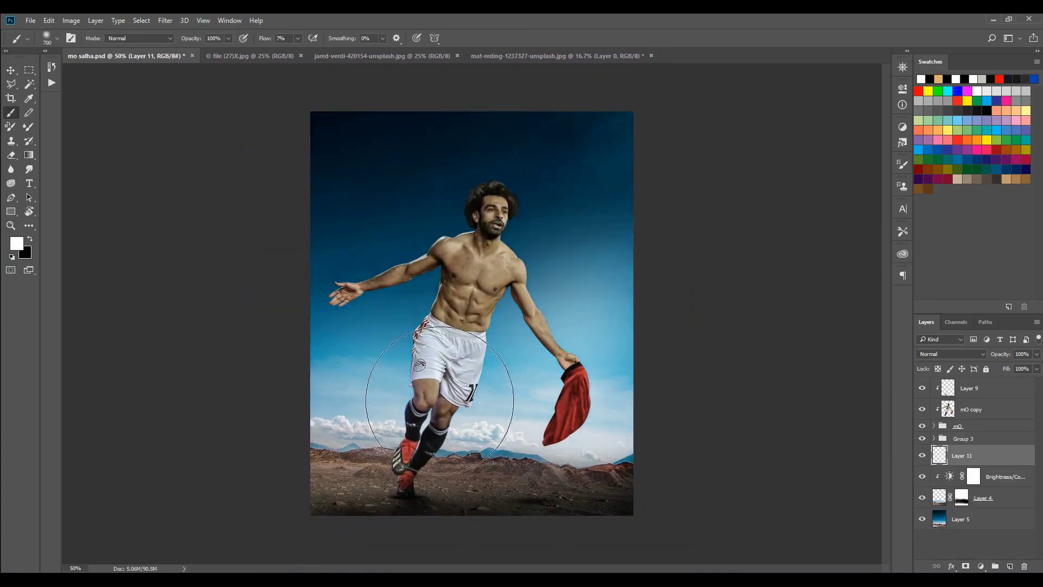
click(951, 353)
click(934, 484)
Step: Add a Color Balance adjustment to the sky, shifting Cyan-Red toward red and Yellow-Blue toward yellow
click(961, 518)
click(981, 566)
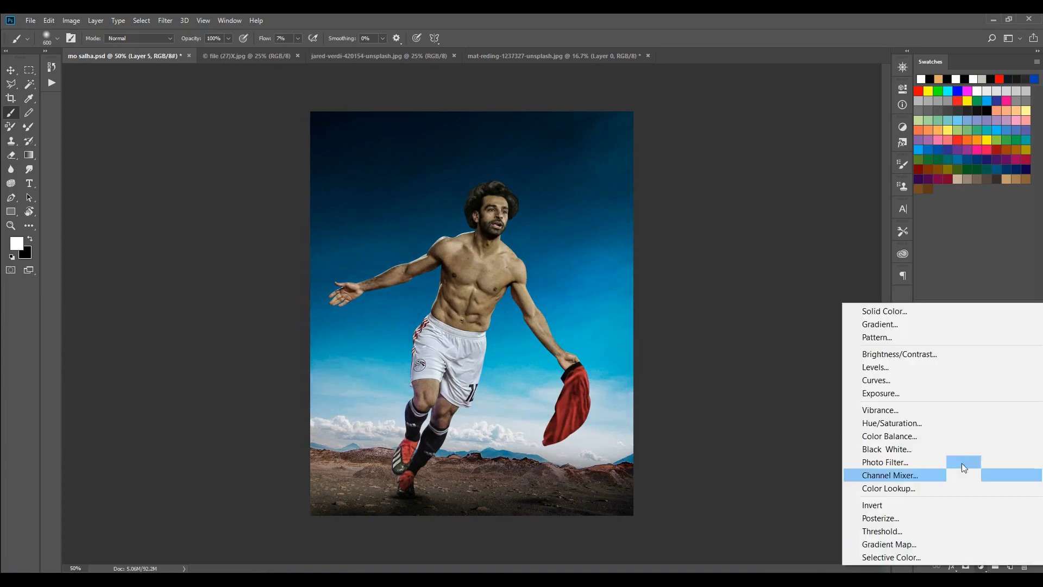
click(891, 436)
mouse_move(813, 145)
mouse_down()
mouse_move(830, 145)
mouse_move(812, 162)
mouse_up()
drag(813, 181, 804, 182)
Step: Try an orange glow on the haze layer, then undo it and reset white as the colour
click(967, 456)
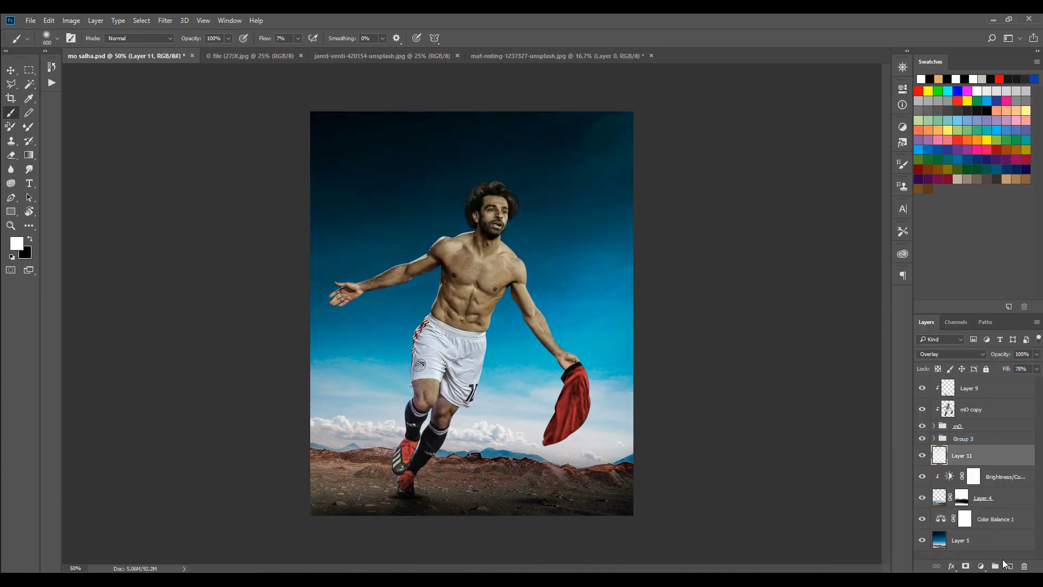
drag(508, 299, 419, 267)
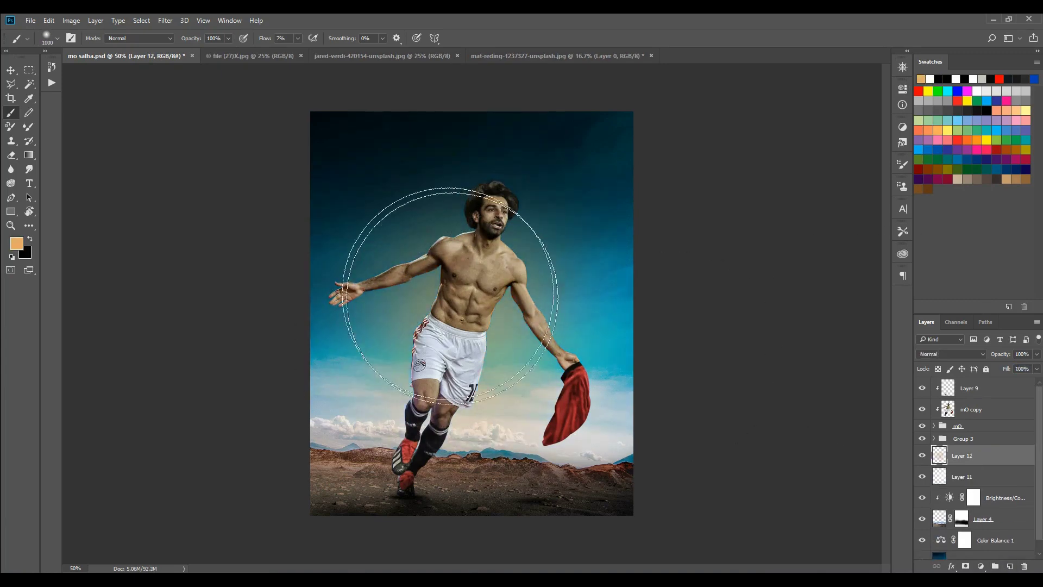
click(950, 354)
key(Escape)
key(d)
key(x)
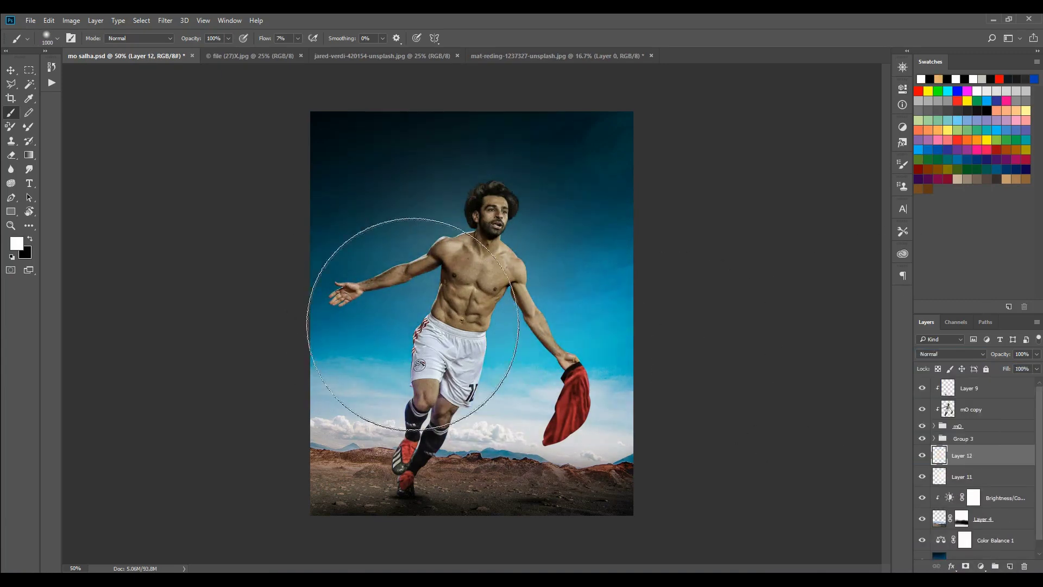
Step: Add a Color Balance adjustment, nudging Cyan-Red toward cyan and Yellow-Blue toward yellow
click(980, 566)
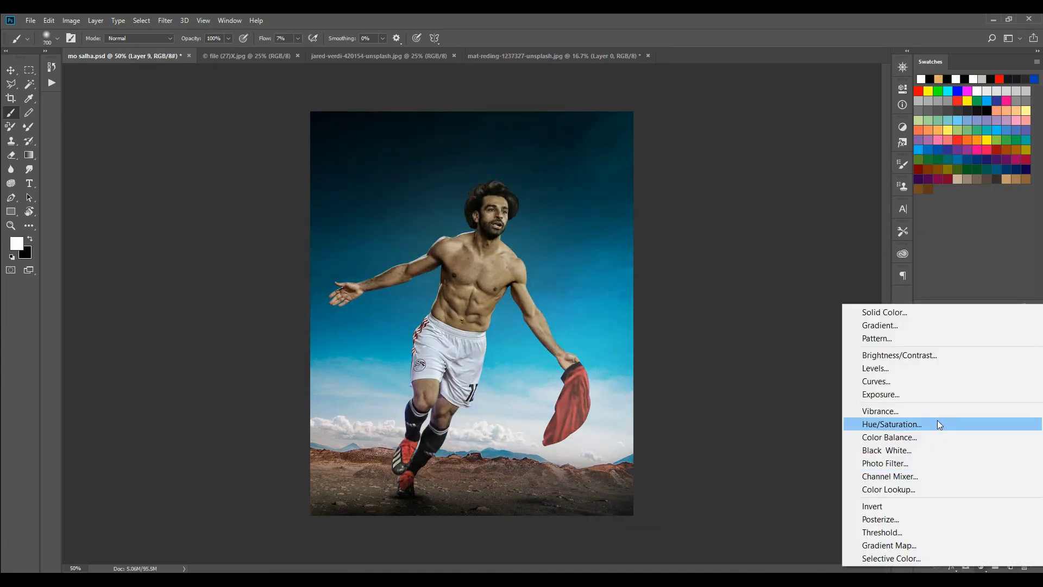
click(937, 437)
drag(807, 145, 806, 145)
drag(813, 181, 809, 181)
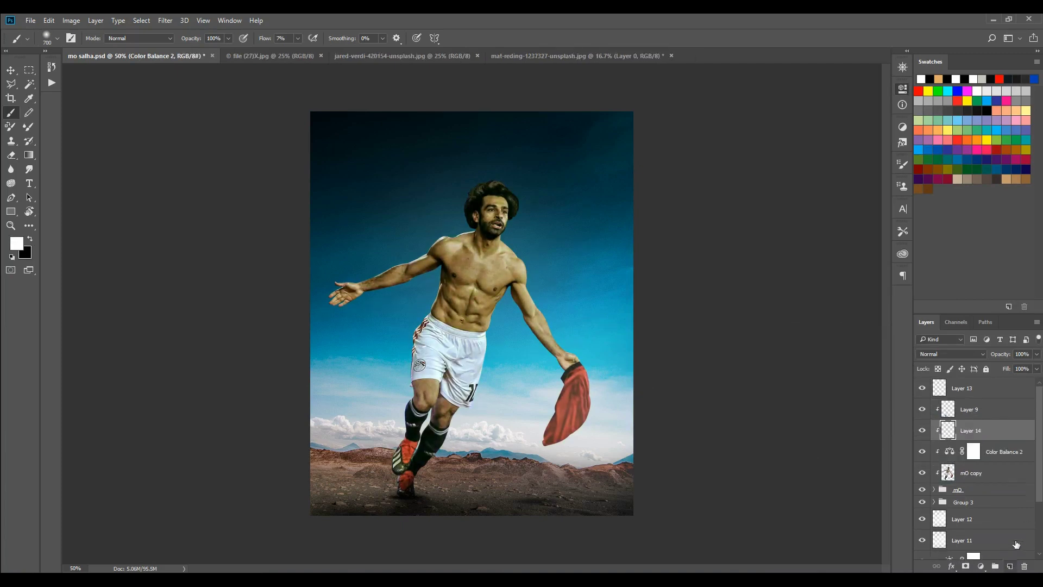
Step: Add a clipped Color Balance for the footballer with Yellow-Blue midtones at +39
click(1009, 566)
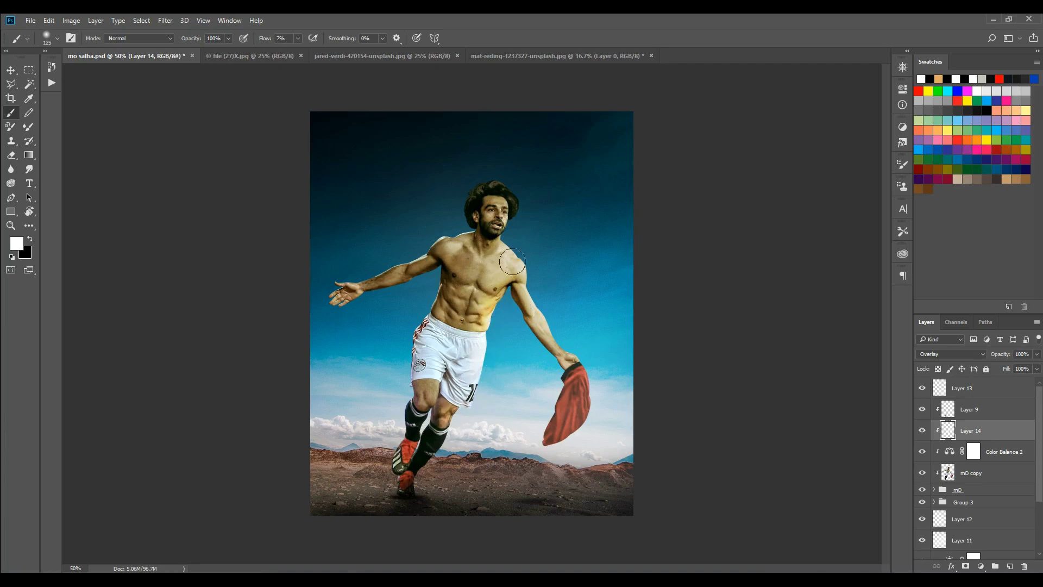
key(ctrl+plus)
drag(813, 178, 822, 180)
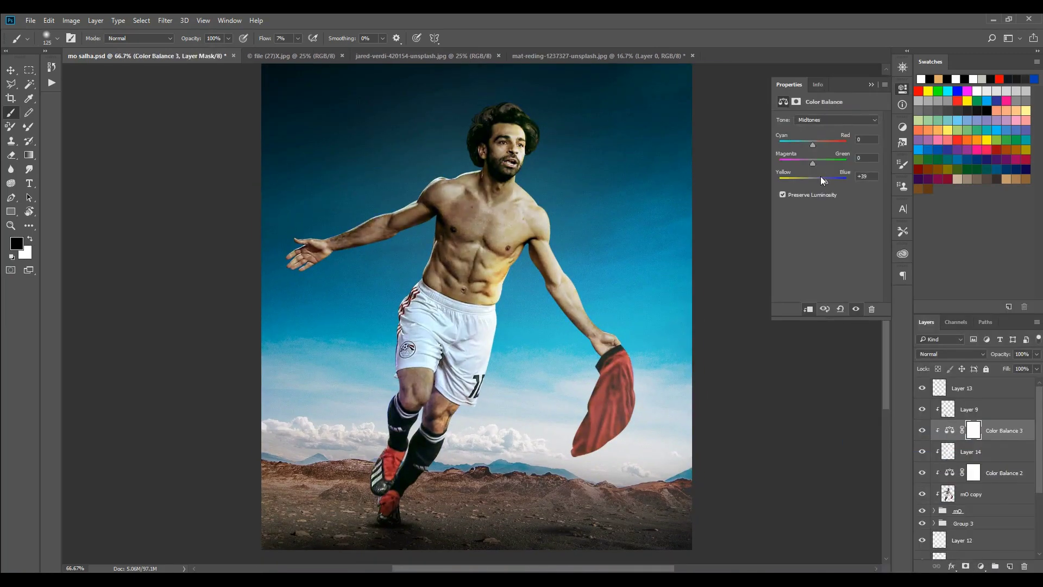
Step: Move Layer 14 below Color Balance 2 and create a new clipped Layer 15
key(alt+bracketleft)
key(x)
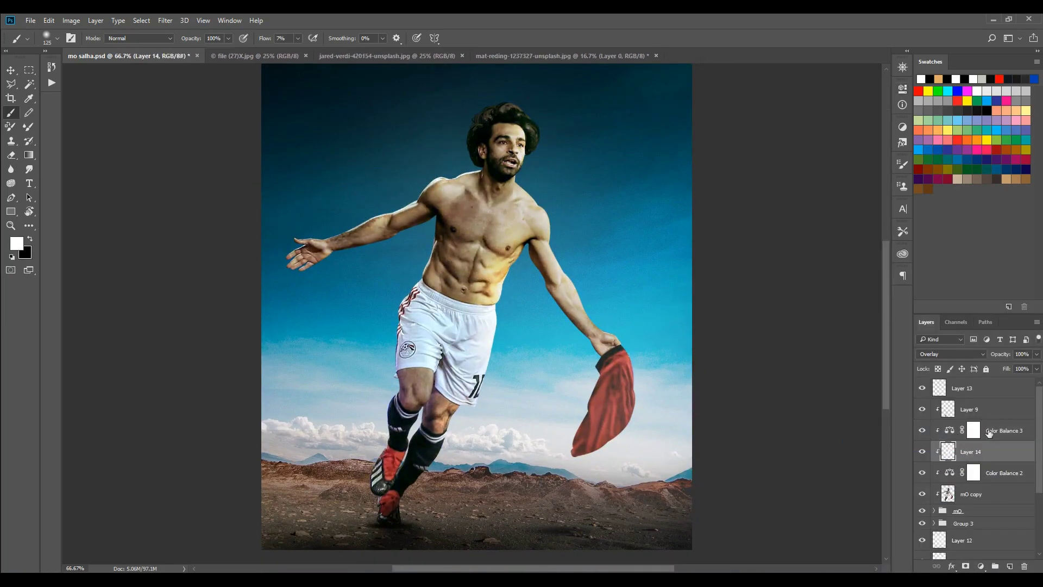
key(ctrl+bracketleft)
key(x)
key(alt+bracketright)
key(alt+bracketright)
key(ctrl+shift+alt+n)
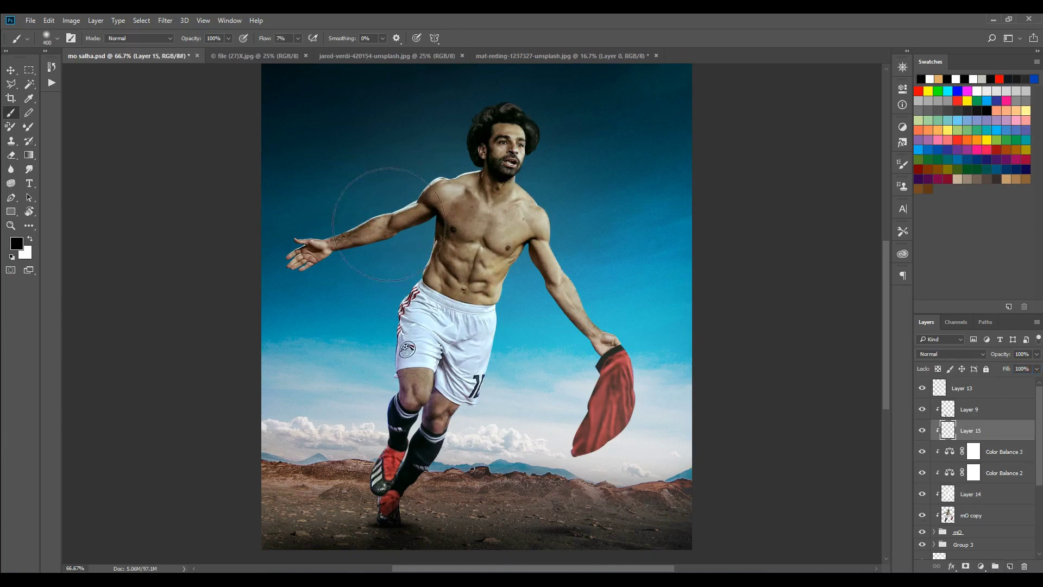
Step: Paint dark shading on Layer 15 over the footballer's body, torso, arms and shorts
key(shift+1)
key(shift+9)
drag(388, 225, 489, 245)
drag(489, 163, 445, 380)
drag(434, 245, 408, 315)
drag(408, 182, 467, 282)
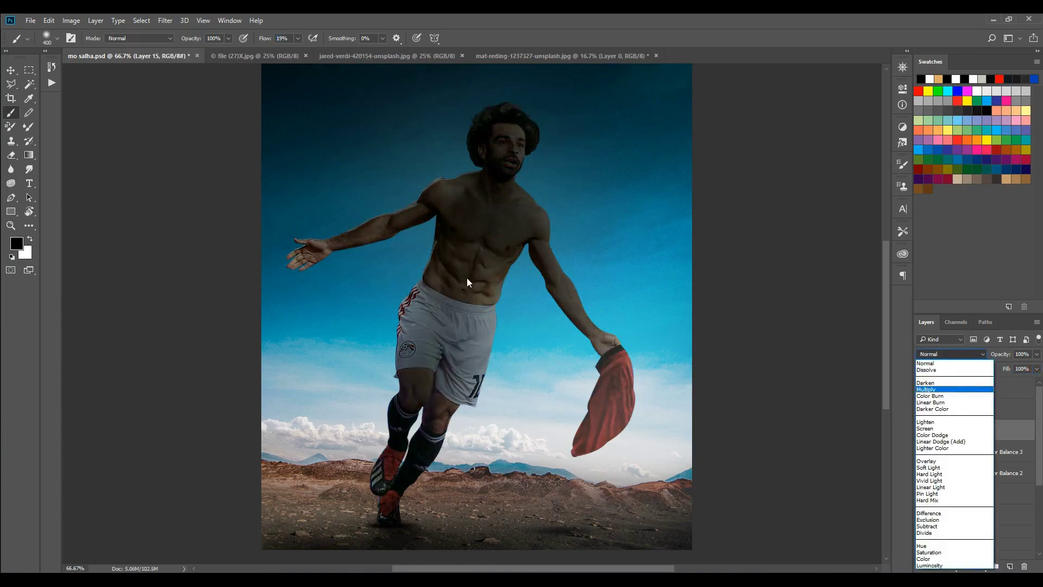
Step: Set the shading layer to Multiply at 77% fill and add a layer mask
key(Escape)
click(951, 354)
click(927, 389)
drag(1007, 369, 992, 373)
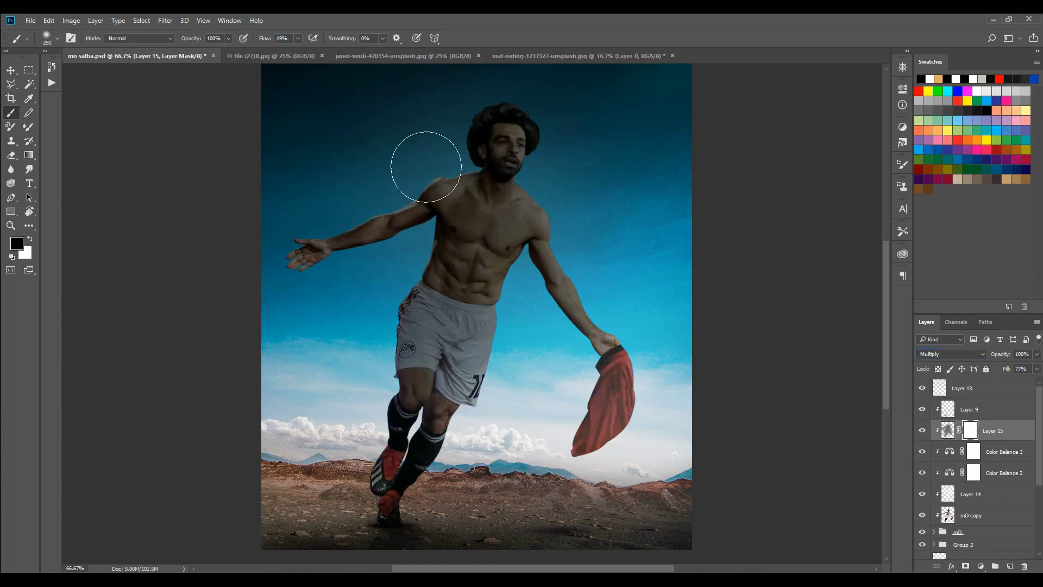
key(shift+0)
click(524, 179)
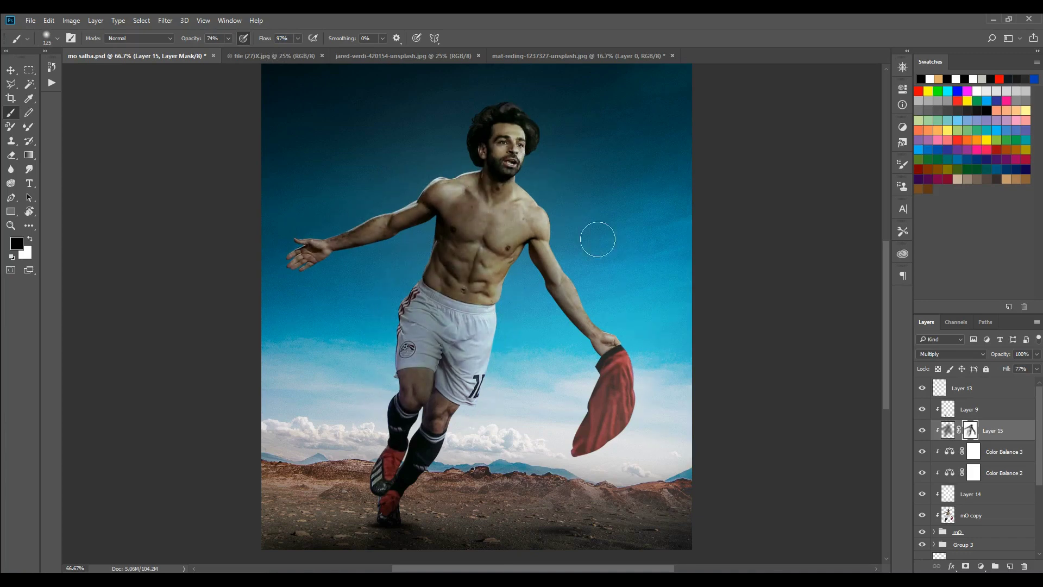
Step: Create a new clipped Layer 16 set to Overlay above the shading layer
key(bracketleft)
scroll(587, 231, up, 1)
key(ctrl+shift+alt+n)
click(951, 354)
click(934, 468)
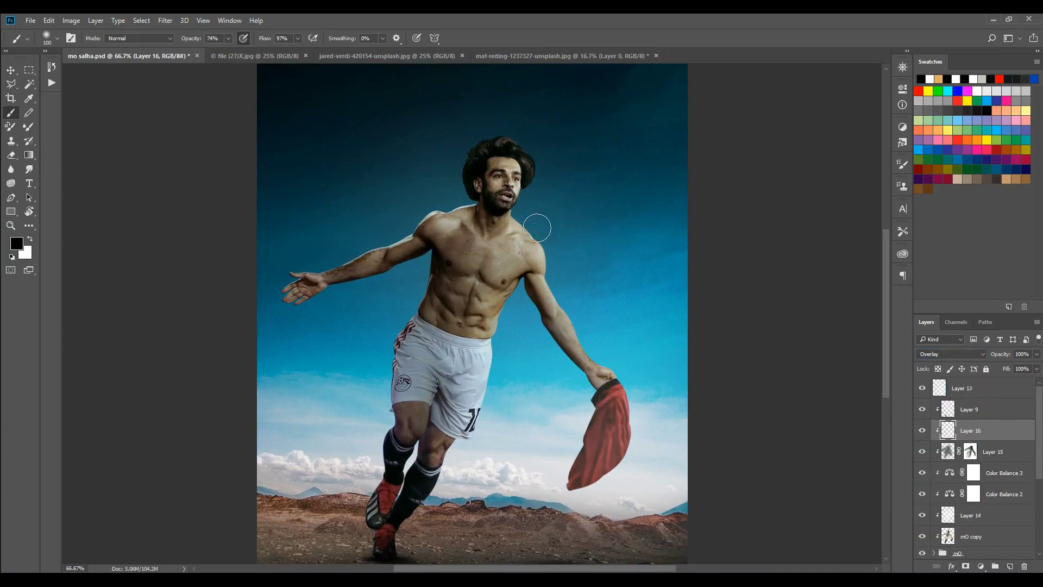
Step: Paint white Overlay highlights on the footballer's shorts and skin with a small brush
key(ctrl+plus)
key(ctrl+plus)
key(bracketleft)
key(bracketleft)
key(bracketleft)
scroll(583, 380, up, 4)
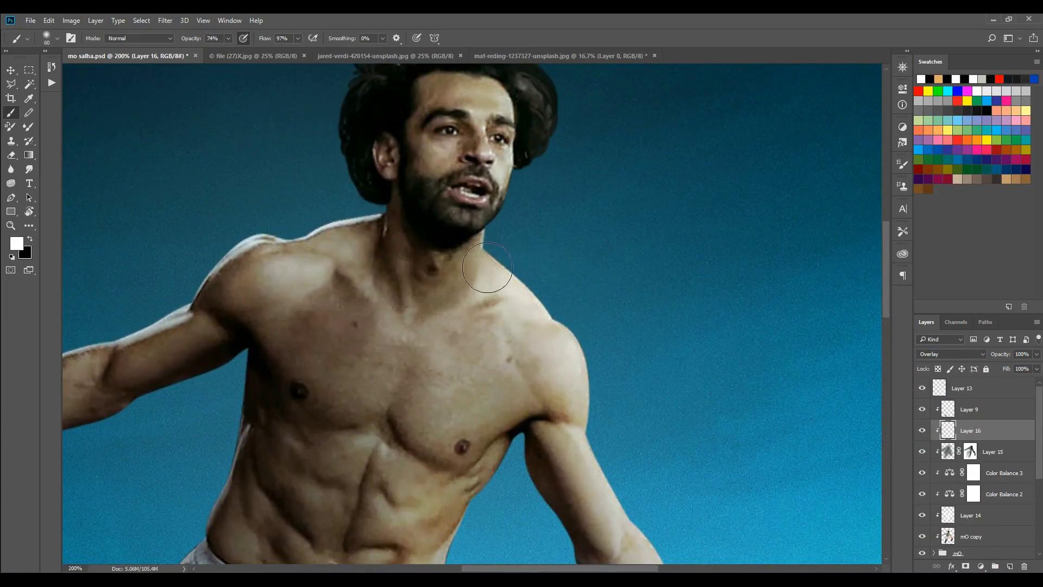
scroll(537, 204, down, 6)
scroll(509, 245, down, 2)
key(bracketright)
scroll(461, 286, down, 6)
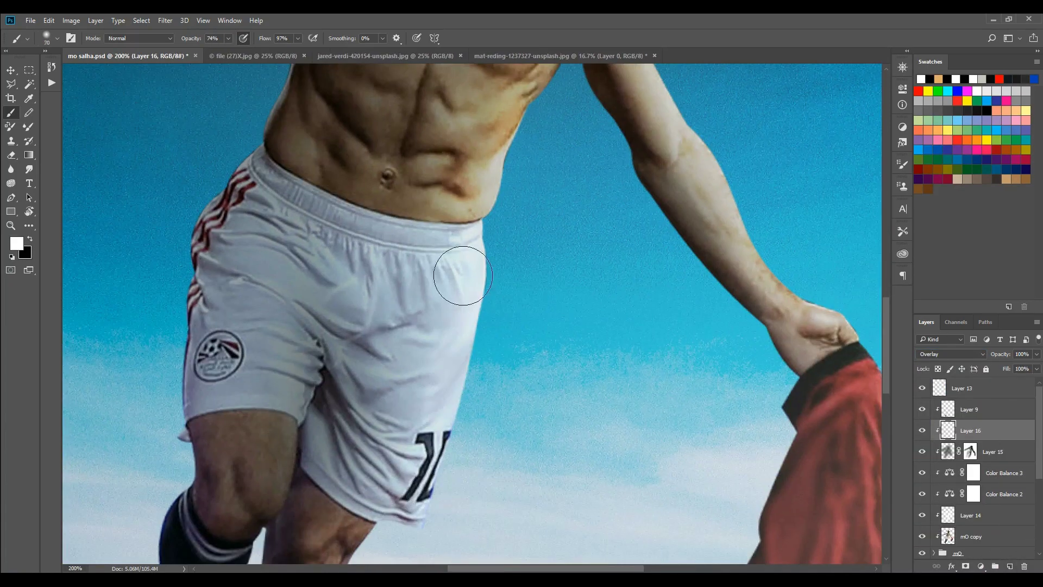
scroll(445, 293, down, 5)
scroll(429, 303, down, 2)
key(bracketleft)
scroll(430, 303, up, 3)
scroll(488, 244, up, 3)
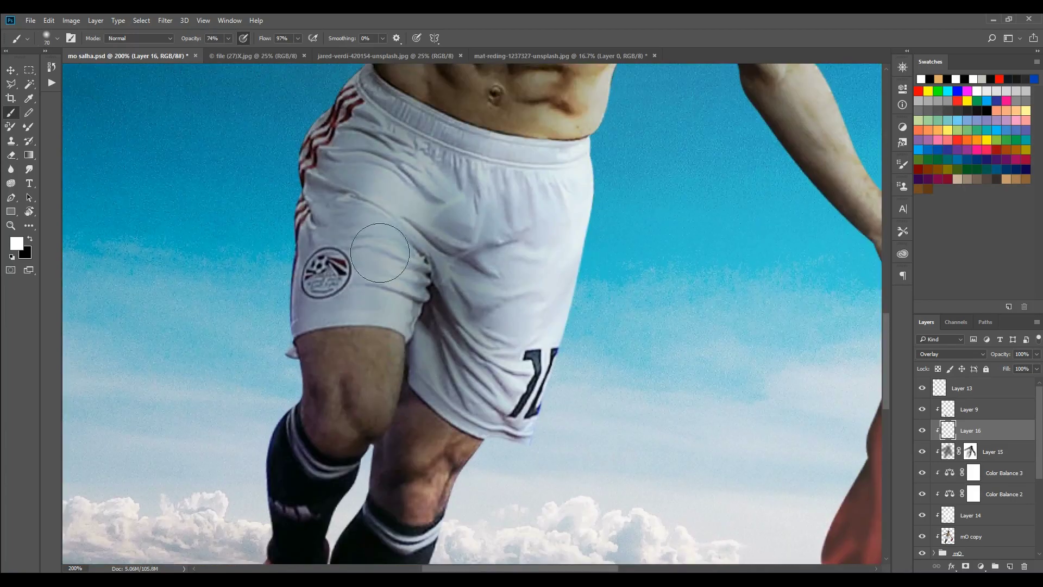
scroll(543, 217, right, 5)
scroll(596, 198, up, 3)
scroll(543, 245, up, 4)
scroll(489, 271, left, 4)
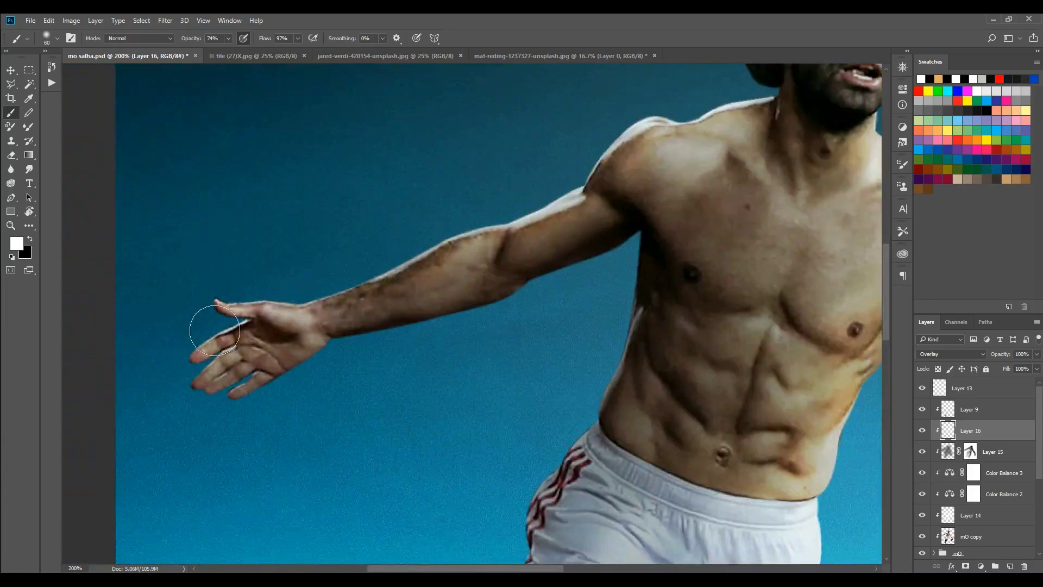
scroll(462, 282, right, 4)
scroll(426, 308, down, 3)
key(bracketright)
key(bracketleft)
scroll(421, 312, down, 3)
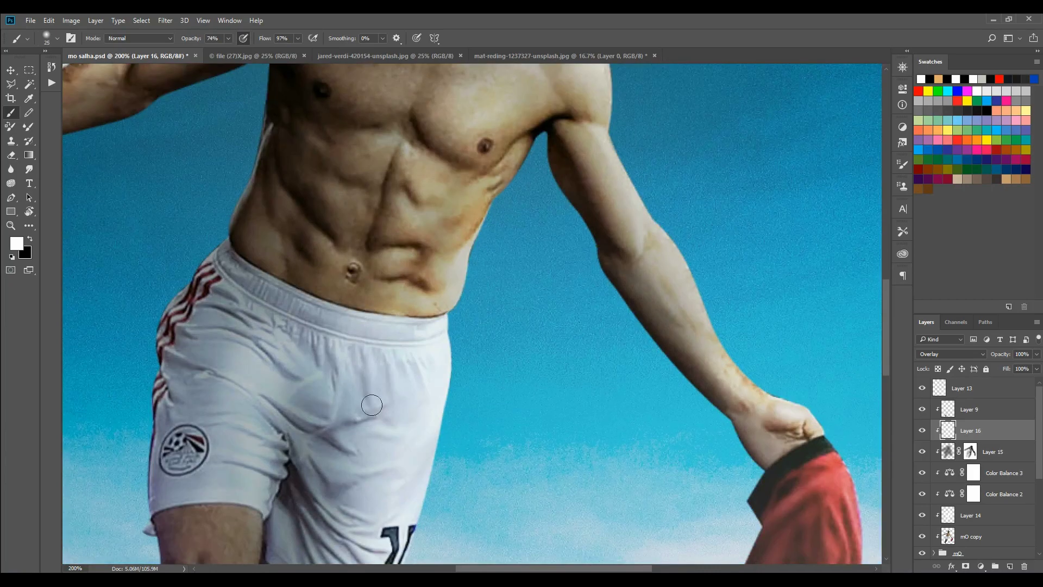
scroll(413, 316, down, 3)
scroll(405, 321, down, 3)
key(ctrl+minus)
key(ctrl+minus)
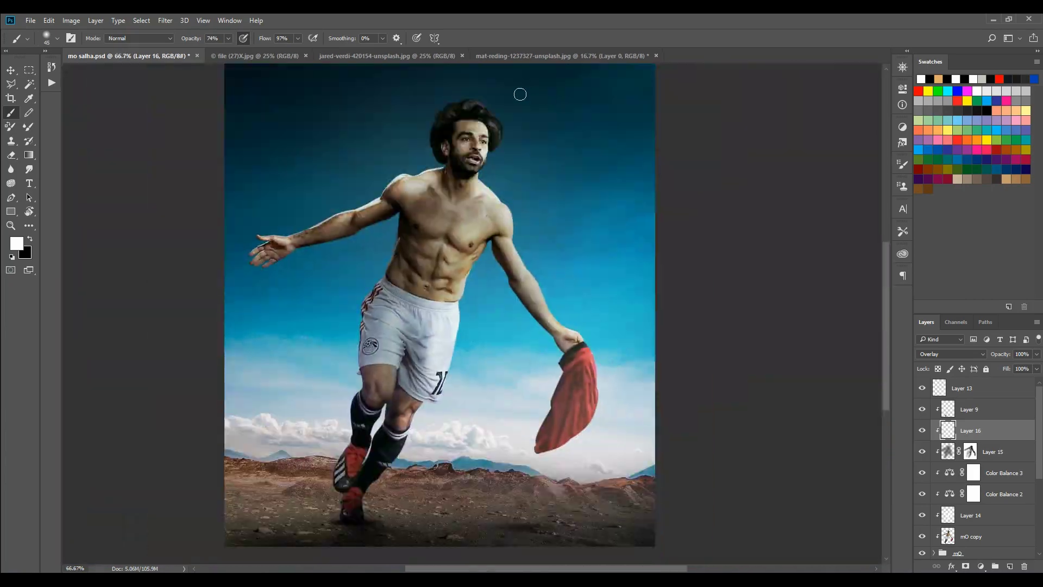
Step: Switch back to the shading layer's mask, swap colours, and add a new clipped layer
key(alt+bracketleft)
key(x)
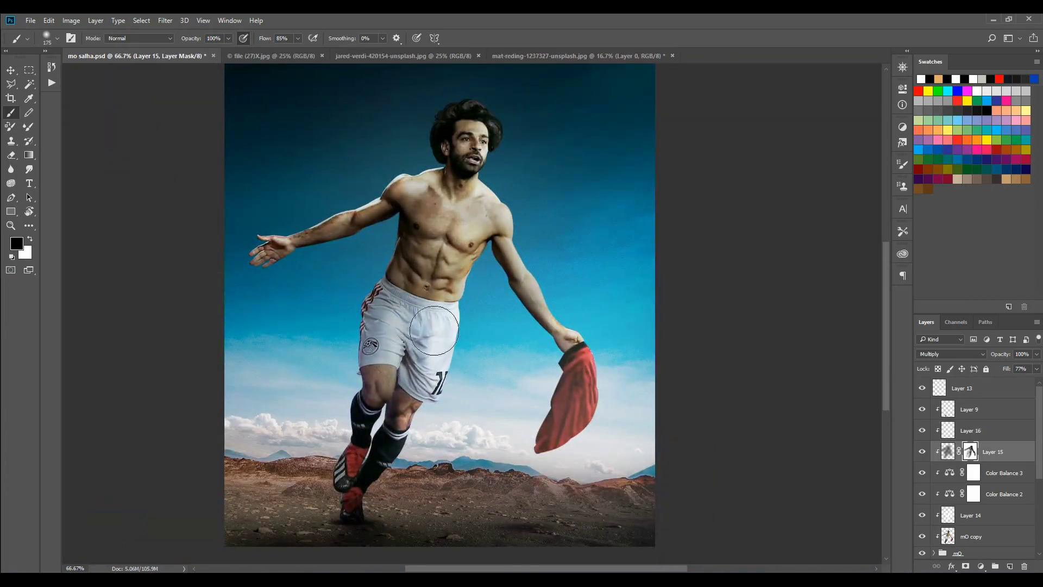
key(ctrl+plus)
key(ctrl+plus)
key(ctrl+plus)
key(x)
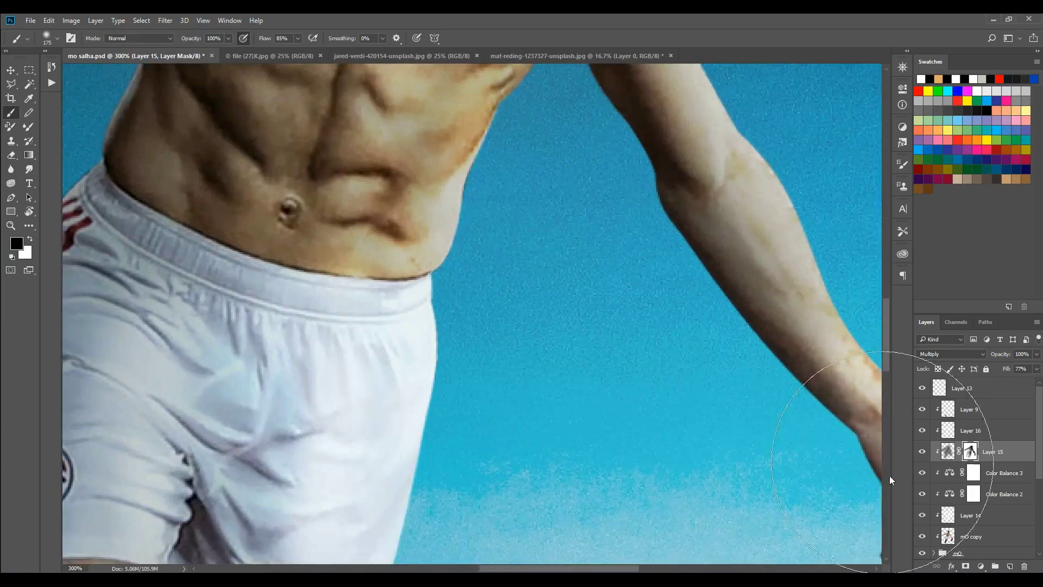
key(ctrl+shift+alt+n)
Step: Paint thin white rim highlights along the chest, arm, shorts, forearm and shoulder on Layer 17
click(396, 38)
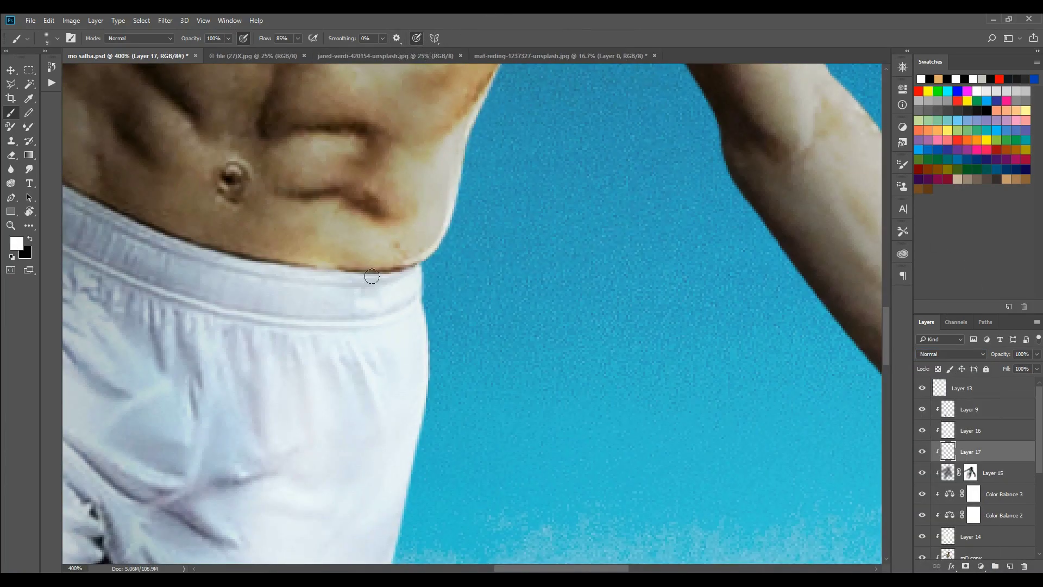
drag(372, 277, 314, 467)
mouse_move(458, 228)
mouse_down()
mouse_move(339, 357)
mouse_move(427, 288)
mouse_up()
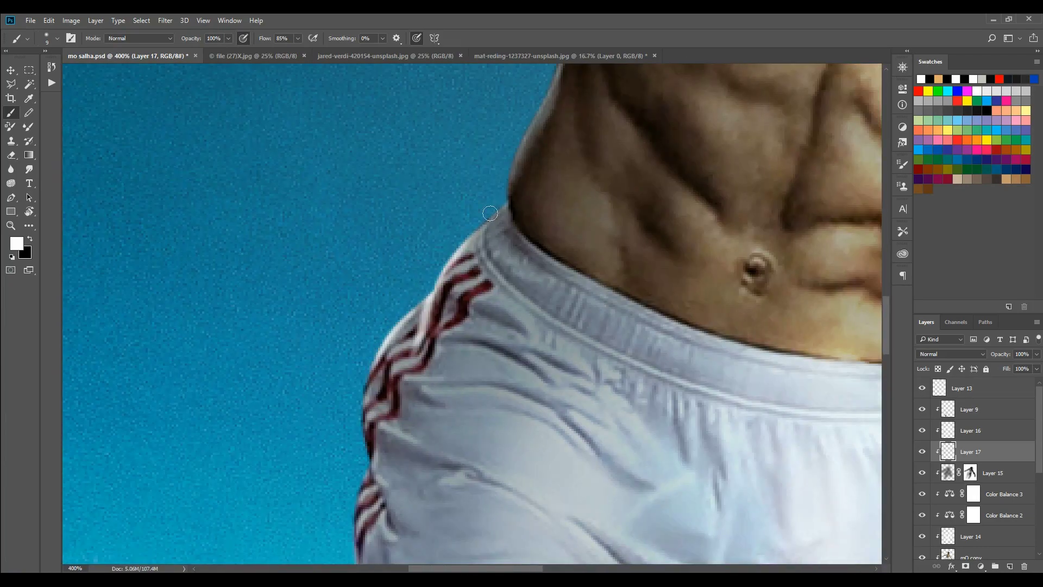
drag(490, 213, 407, 372)
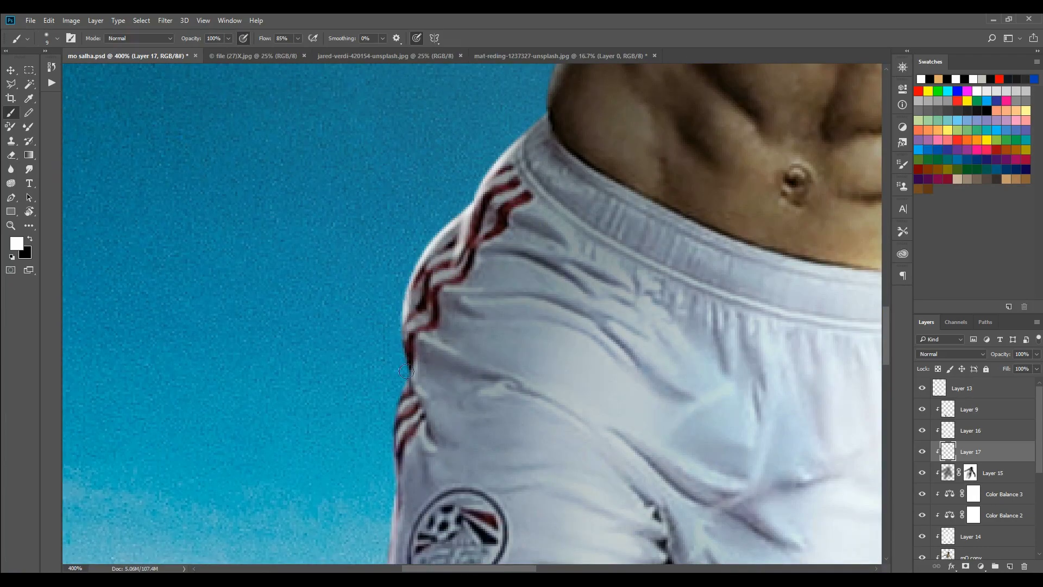
drag(403, 416, 628, 212)
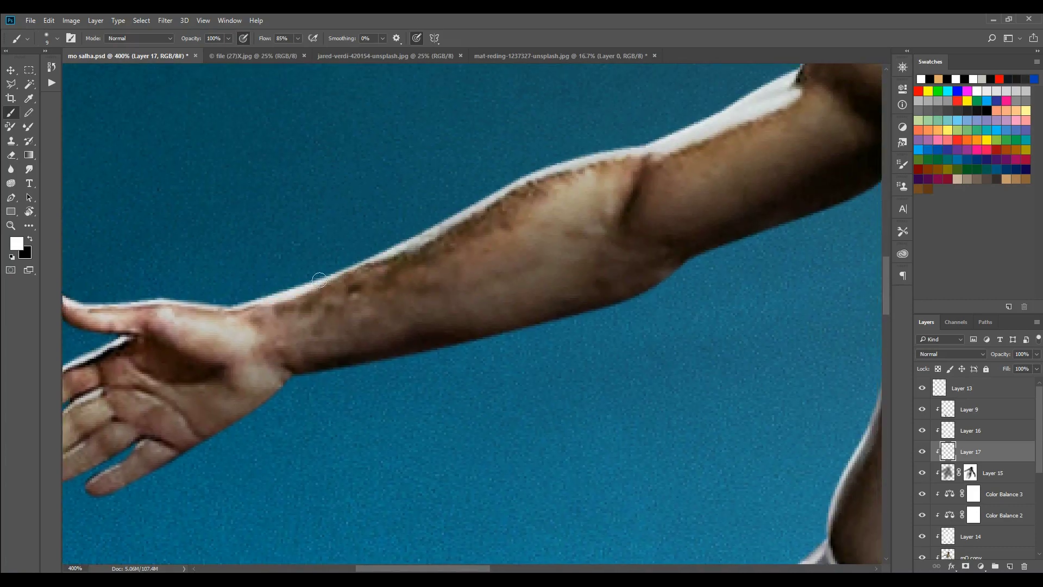
mouse_move(628, 212)
mouse_down()
mouse_move(489, 190)
mouse_move(345, 291)
mouse_up()
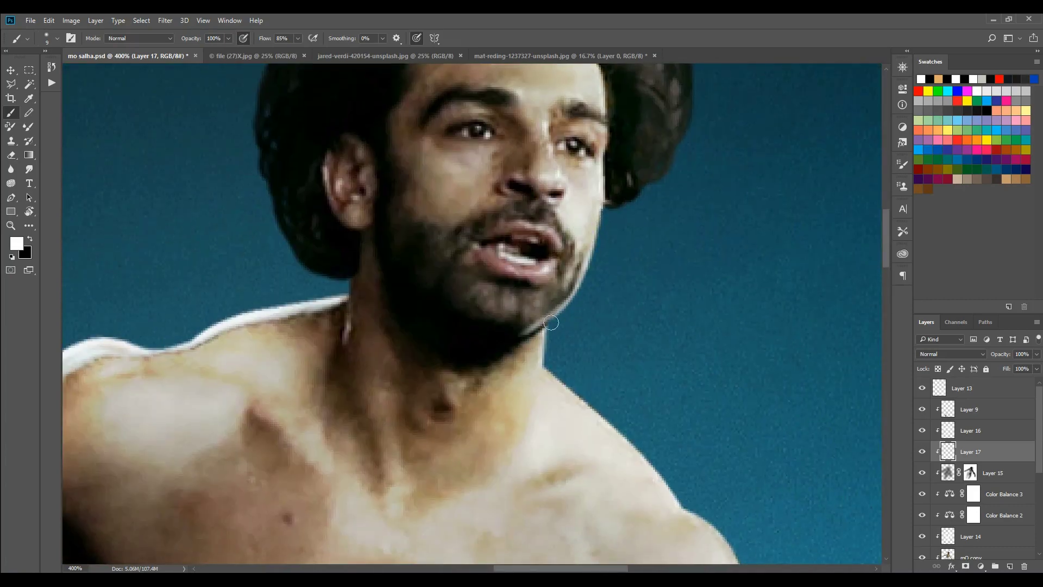
drag(542, 360, 484, 314)
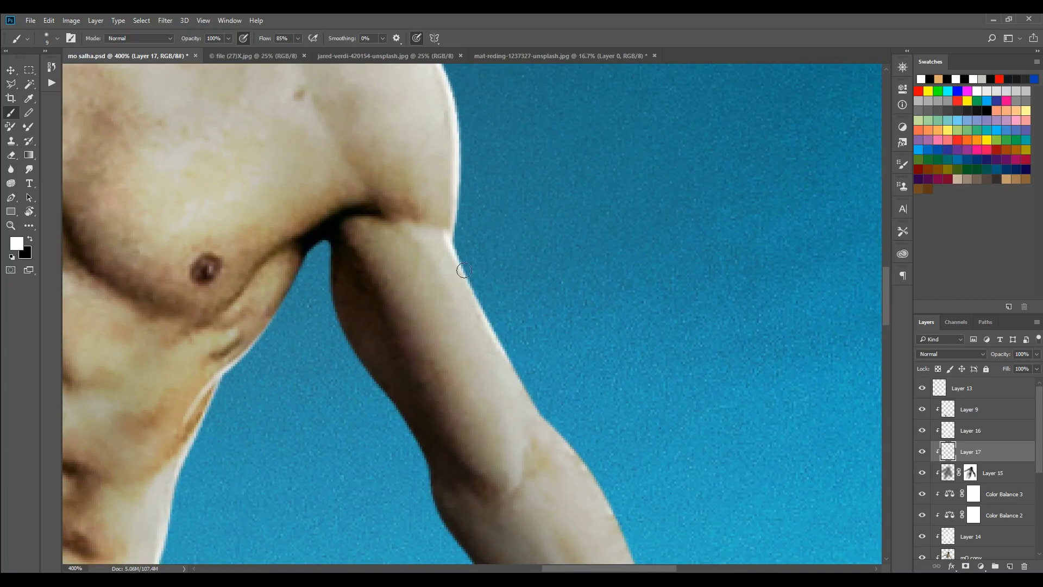
drag(464, 270, 470, 217)
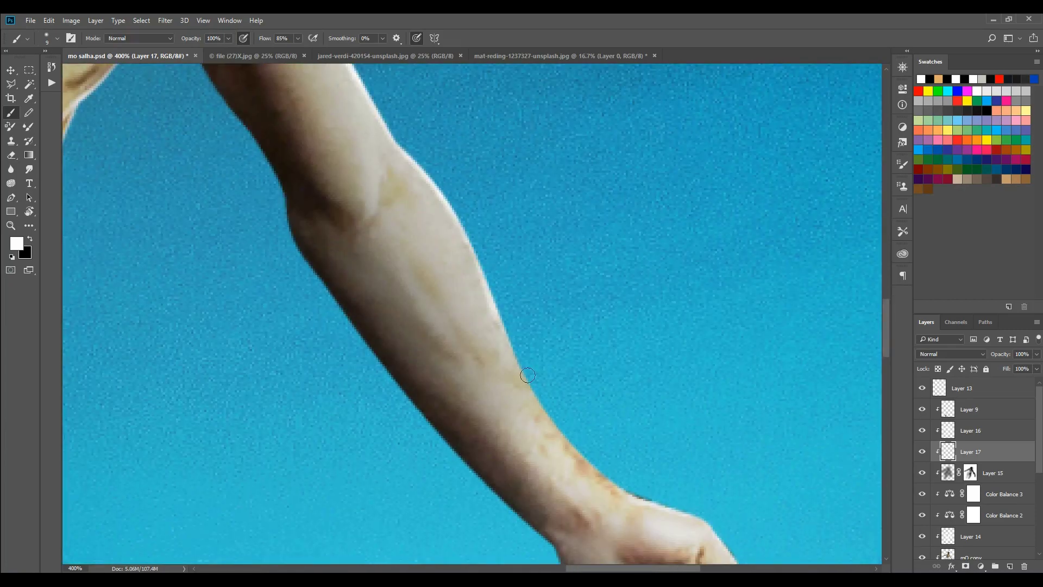
Step: Add a new Layer 18 above Layer 9 for highlighting the hair
scroll(483, 190, down, 3)
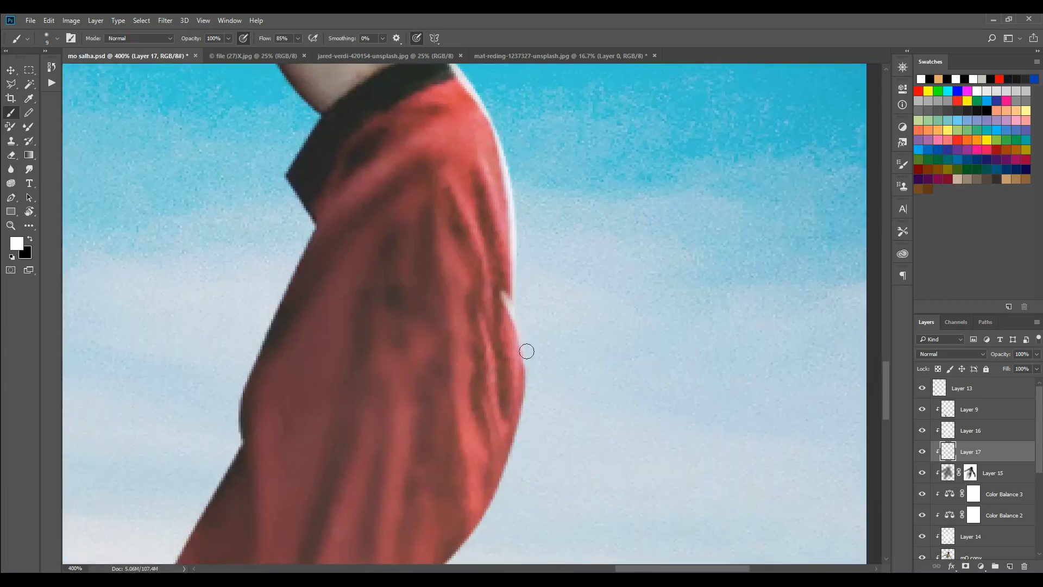
alt+scroll(527, 351, down, 2)
alt+scroll(413, 419, down, 2)
alt+scroll(537, 411, up, 2)
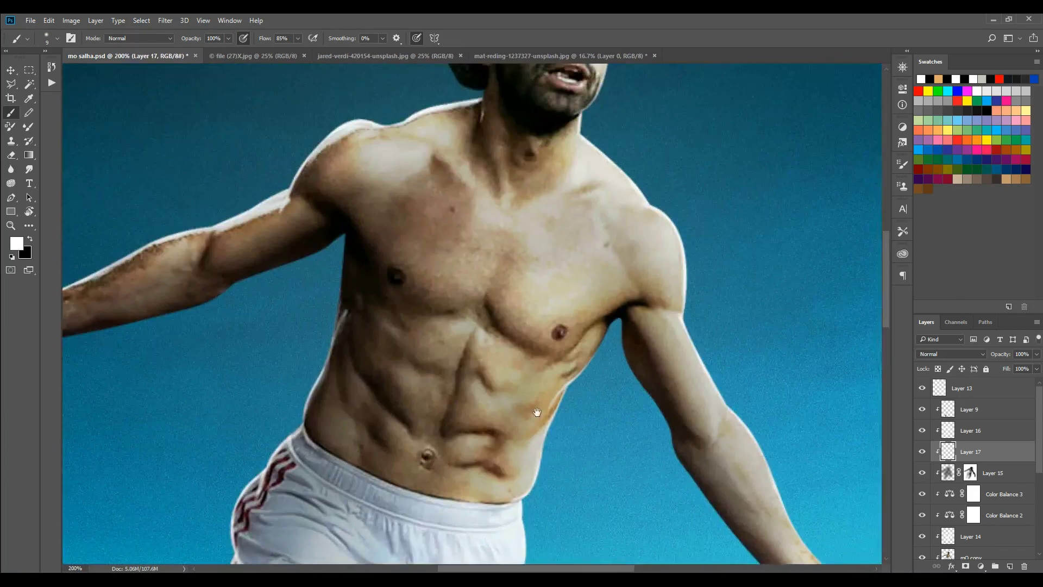
alt+scroll(537, 412, down, 3)
key(ctrl+shift+alt+n)
alt+scroll(499, 179, up, 3)
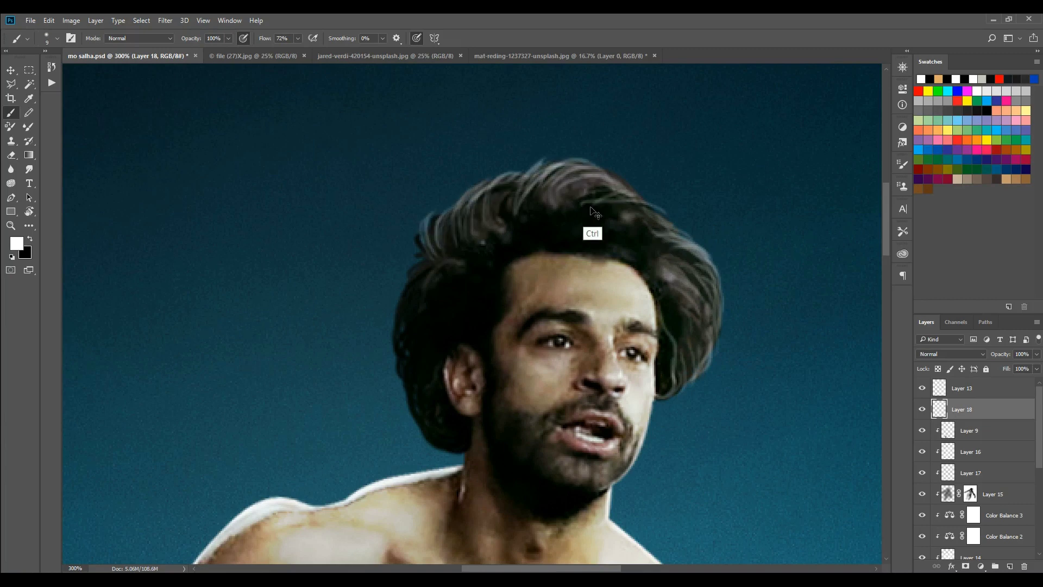
Step: Finish brushing pale rim-light strands through the hair on Layer 18, then zoom out
alt+scroll(573, 214, down, 3)
alt+scroll(494, 240, up, 3)
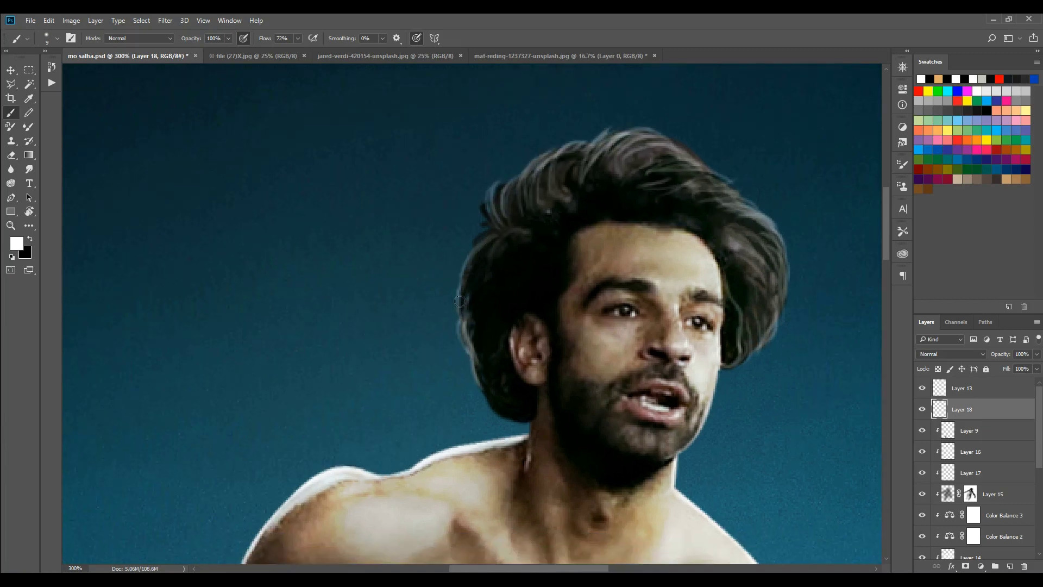
scroll(459, 301, down, 2)
alt+scroll(500, 322, down, 2)
alt+scroll(540, 288, down, 2)
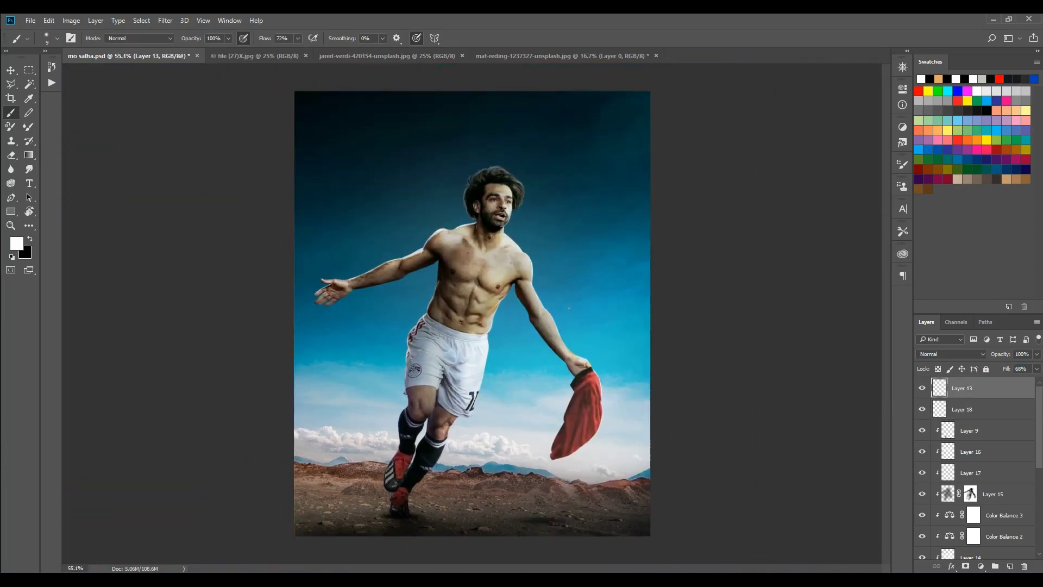
Step: Add a clipped Color Balance to the ground, shifting its midtones toward red and blue
click(989, 564)
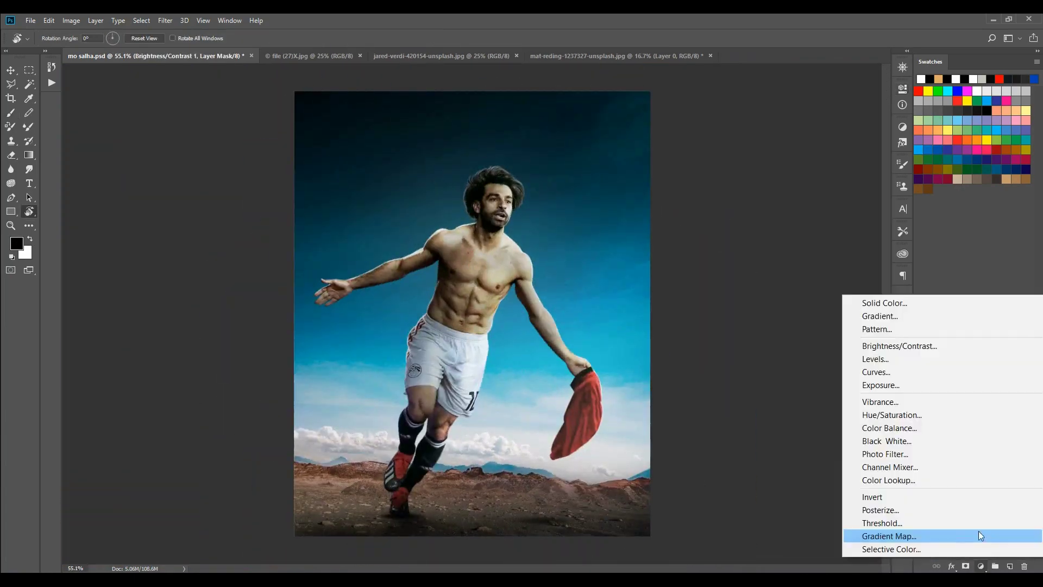
click(874, 431)
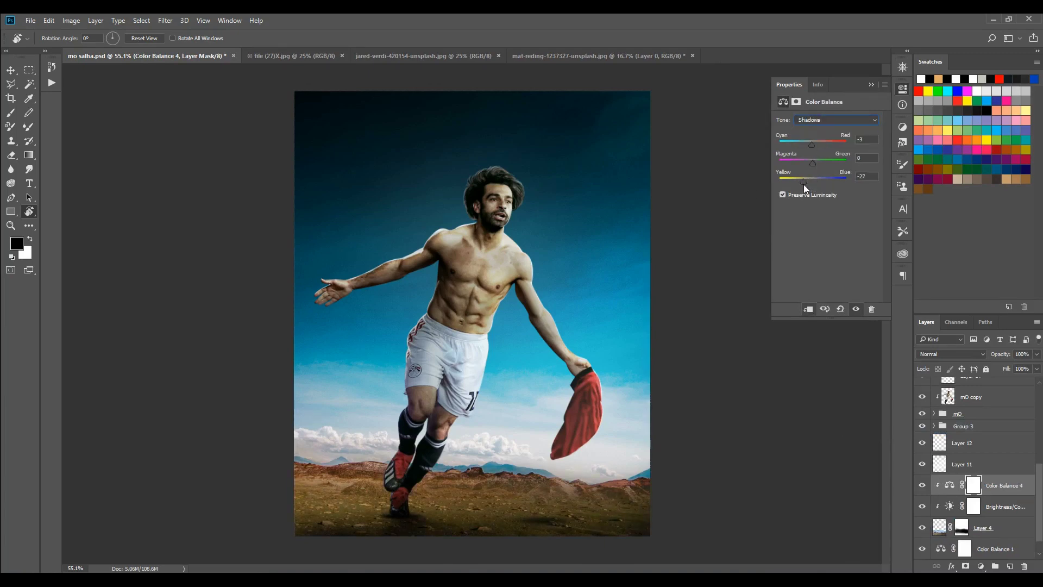
drag(813, 145, 820, 144)
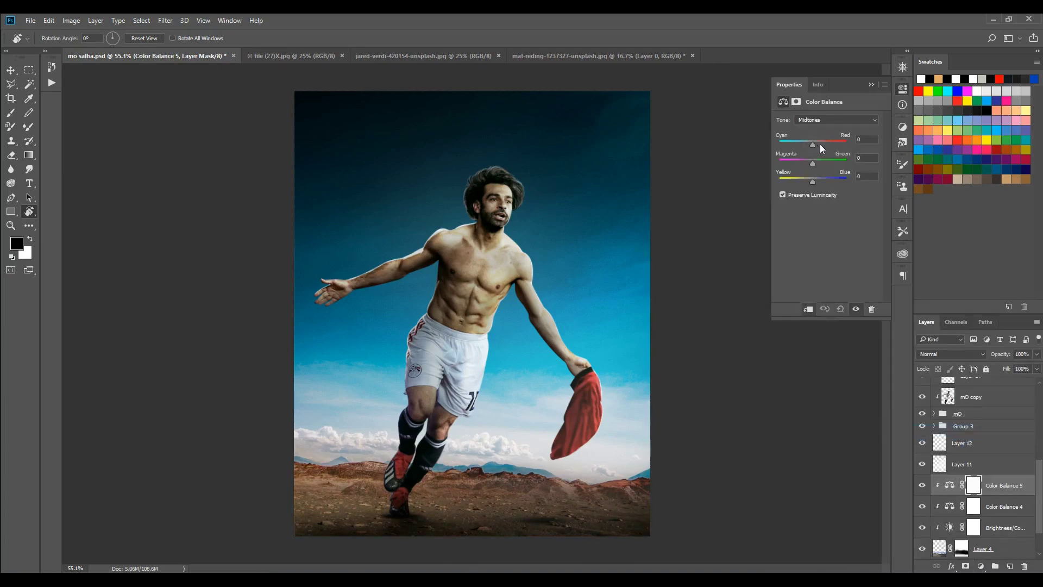
mouse_move(812, 181)
mouse_down()
mouse_move(822, 181)
mouse_move(807, 179)
mouse_move(814, 201)
mouse_up()
Step: Desaturate the ground with Hue/Saturation, then add a Curves layer at the top of the stack
click(981, 565)
click(912, 425)
scroll(978, 435, up, 5)
click(961, 409)
click(981, 565)
click(913, 373)
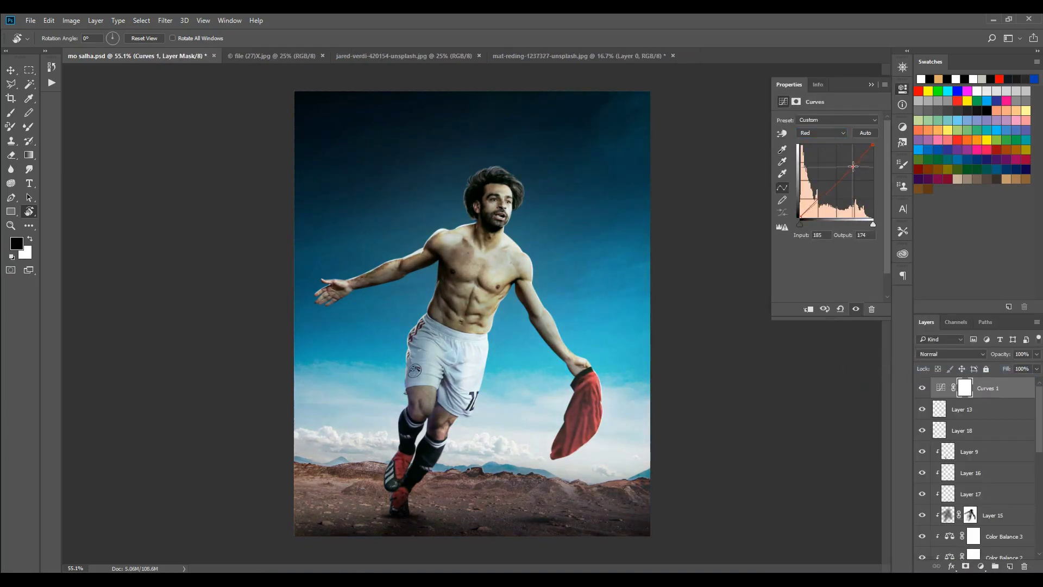
Step: Raise the RGB curve's black point, then rotate the dirt splash about 12 degrees
key(alt+2)
drag(799, 219, 790, 212)
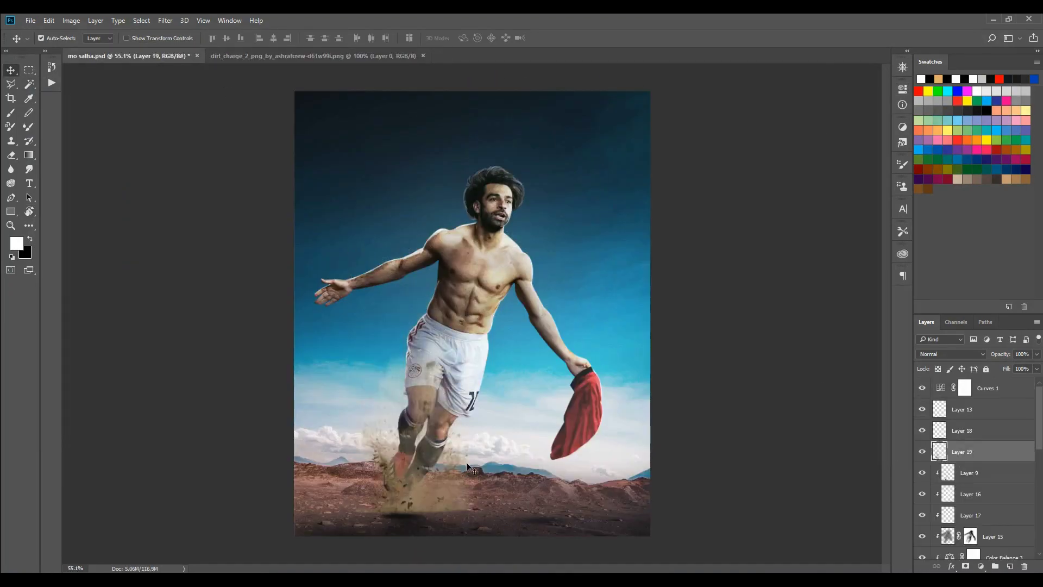
key(ctrl+t)
drag(570, 402, 565, 369)
scroll(472, 352, up, 3)
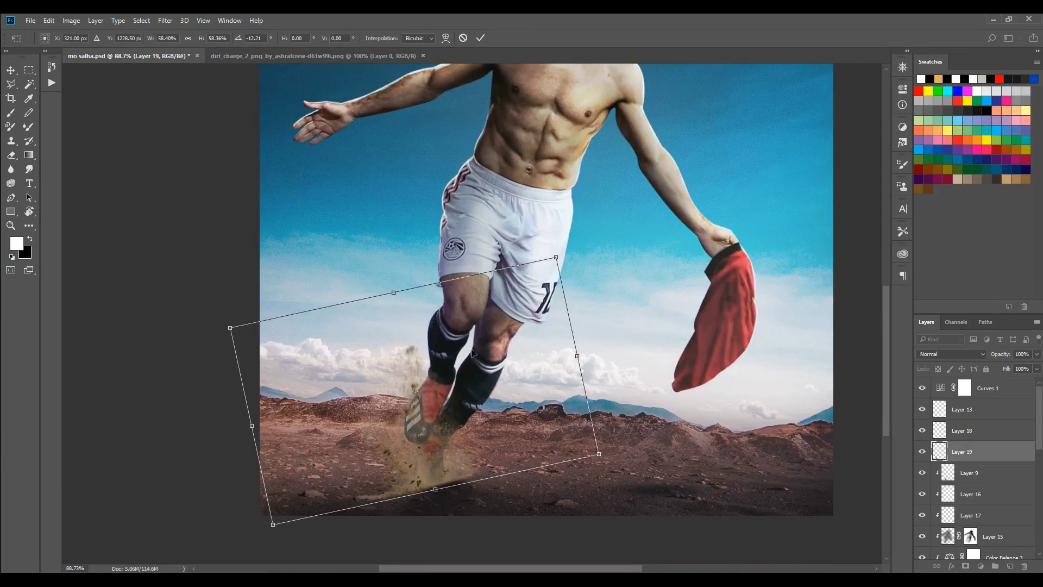
Step: Warp the dirt splash's upper-left and lower-left corners and commit the transform
right_click(472, 352)
click(489, 429)
drag(230, 328, 271, 249)
mouse_move(273, 524)
mouse_down()
mouse_move(254, 497)
mouse_move(266, 467)
mouse_up()
key(Return)
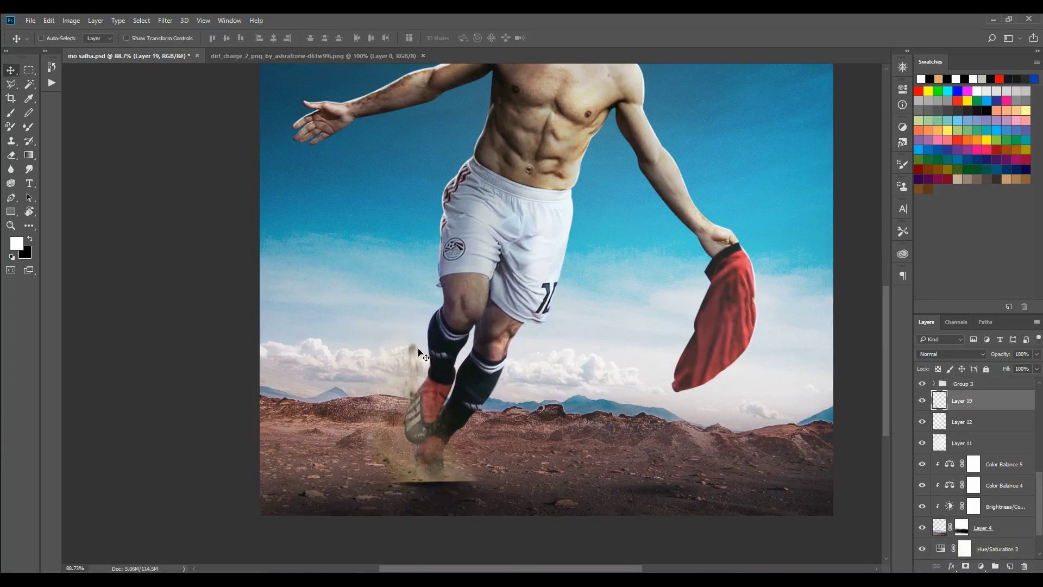
Step: Duplicate the dirt splash, move the copy down the stack, and give it a black mask
key(ctrl+j)
key(ctrl+bracketleft)
key(ctrl+bracketleft)
key(ctrl+bracketleft)
alt+click(965, 566)
Step: Duplicate the dirt splash again, remove its mask, and move the copy onto the feet
key(b)
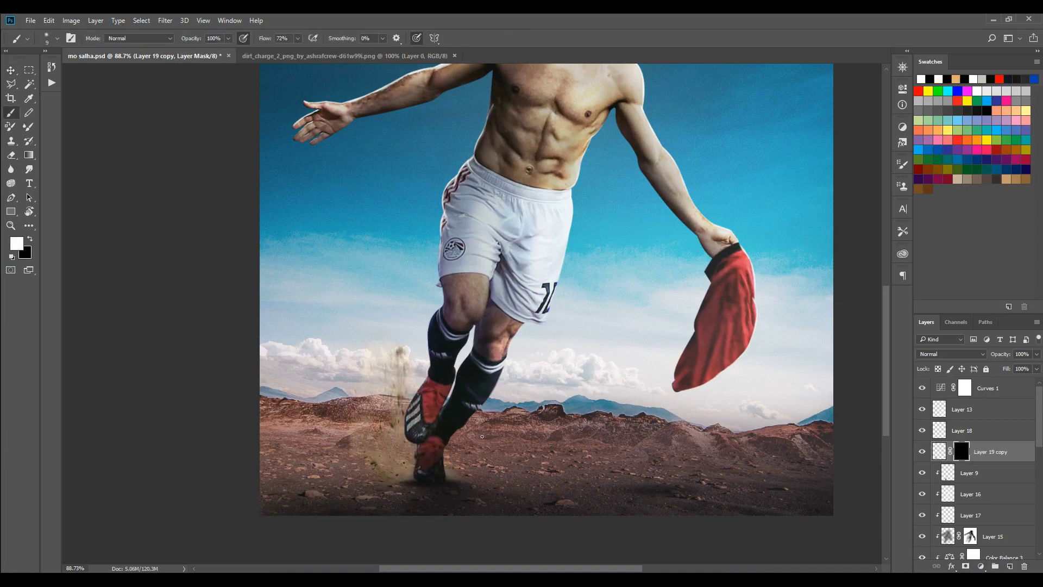
key(ctrl+j)
key(ctrl+minus)
key(ctrl+t)
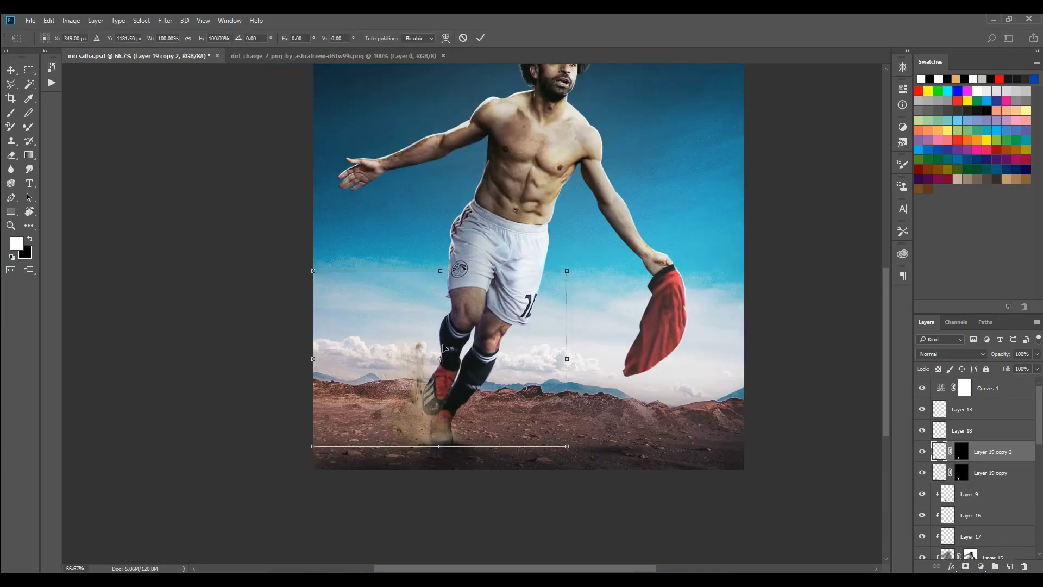
right_click(482, 377)
click(506, 357)
key(Return)
right_click(950, 462)
click(923, 353)
key(v)
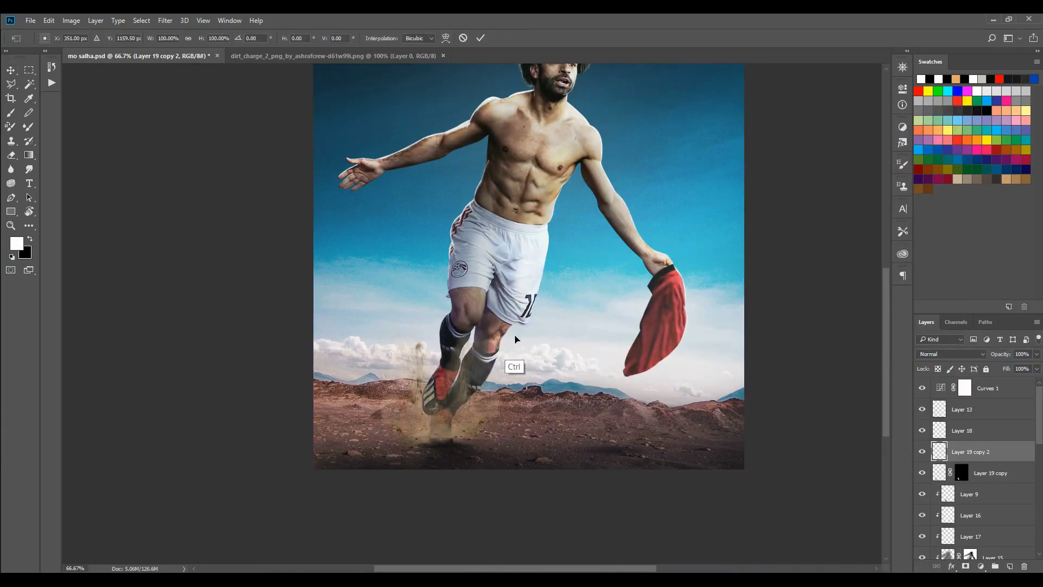
drag(513, 365, 483, 451)
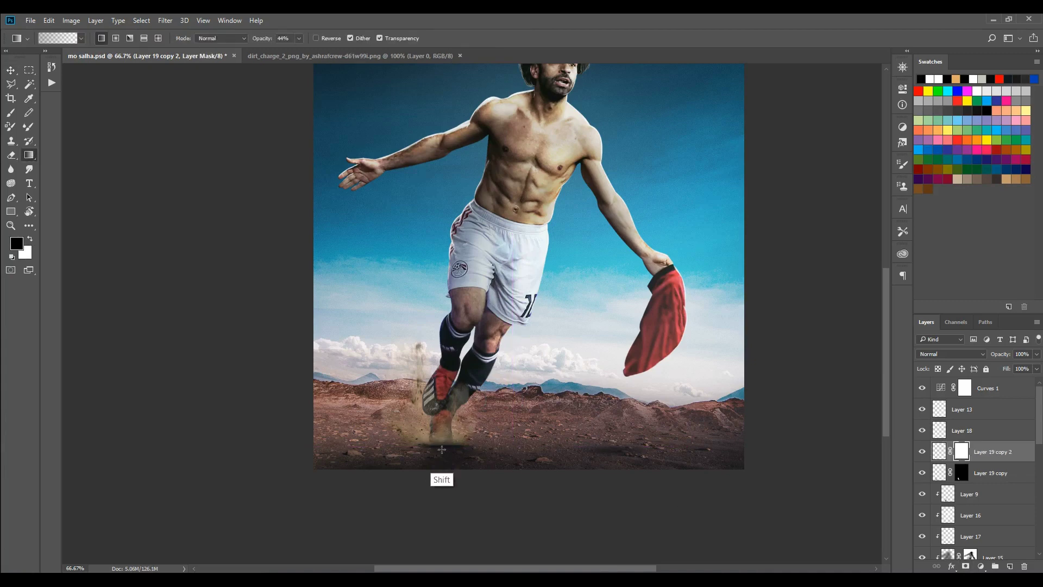
Step: Darken and desaturate the dirt copies with Hue/Saturation, lowering saturation and lightness
key(x)
scroll(973, 473, down, 3)
click(962, 474)
key(ctrl+u)
drag(875, 223, 855, 226)
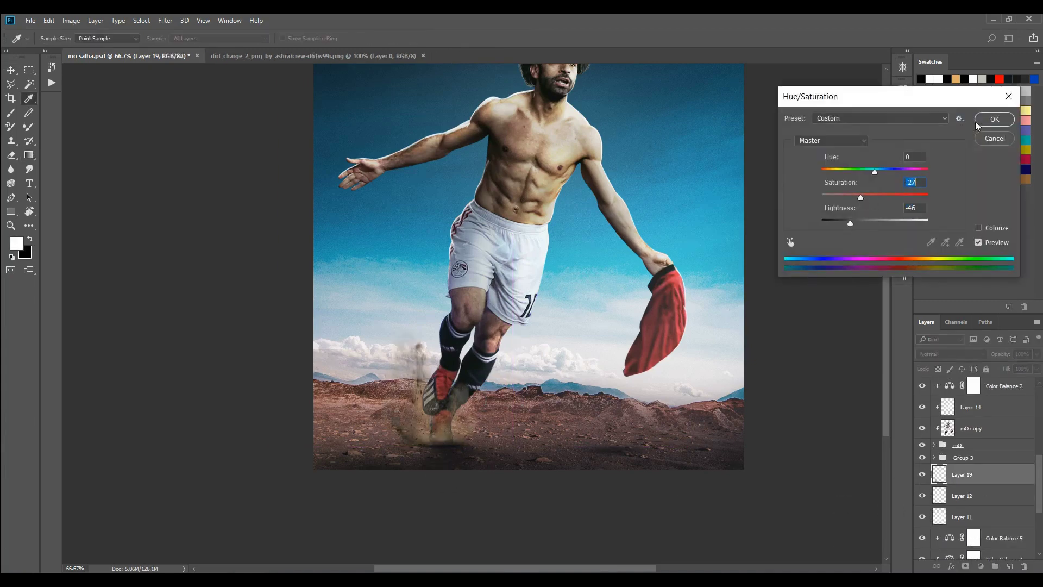
click(995, 119)
click(991, 417)
key(ctrl+u)
key(Return)
key(alt+bracketleft)
key(ctrl+u)
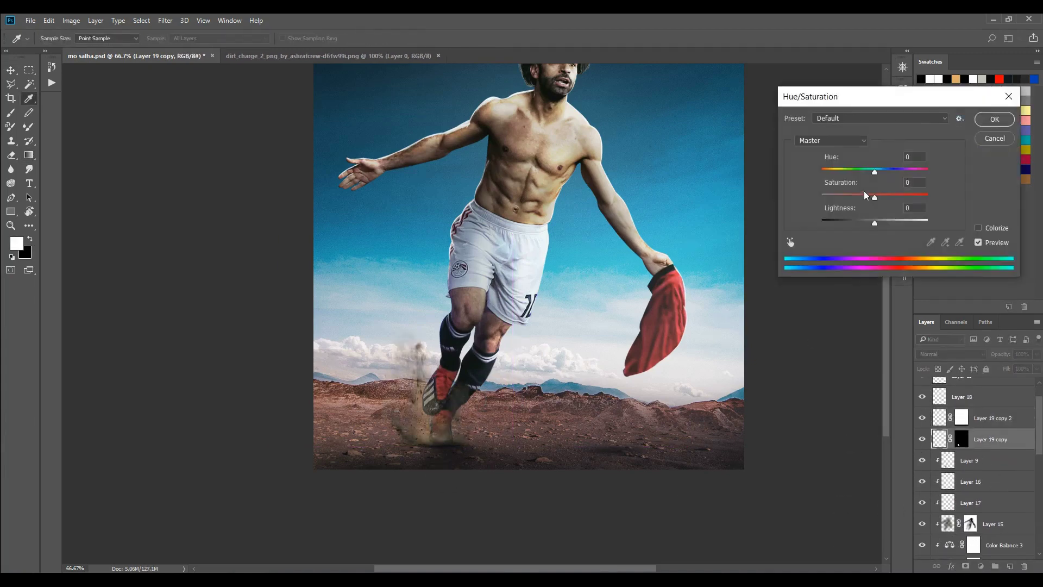
key(Return)
Step: Nudge the dust layer along the ground line and zoom out to check the composite
key(g)
scroll(1016, 486, down, 5)
key(v)
drag(492, 436, 484, 438)
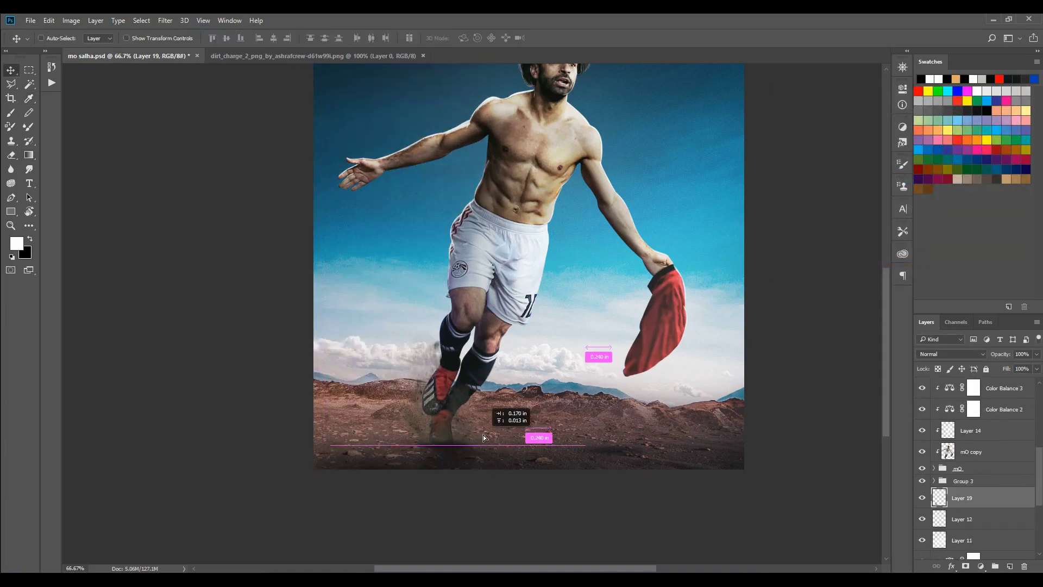
key(ctrl+minus)
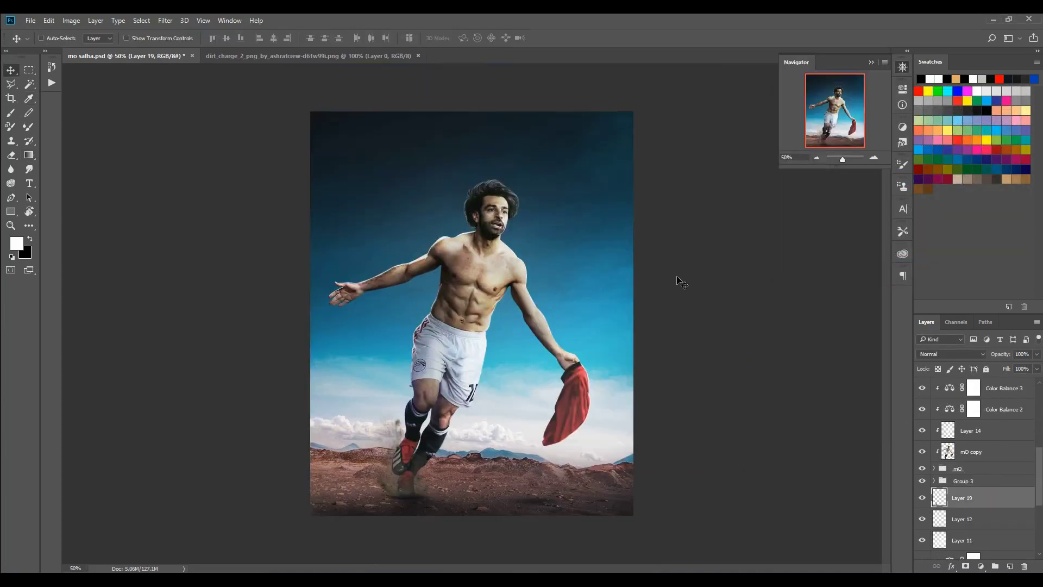
scroll(435, 161, up, 2)
scroll(432, 159, down, 5)
drag(428, 345, 441, 345)
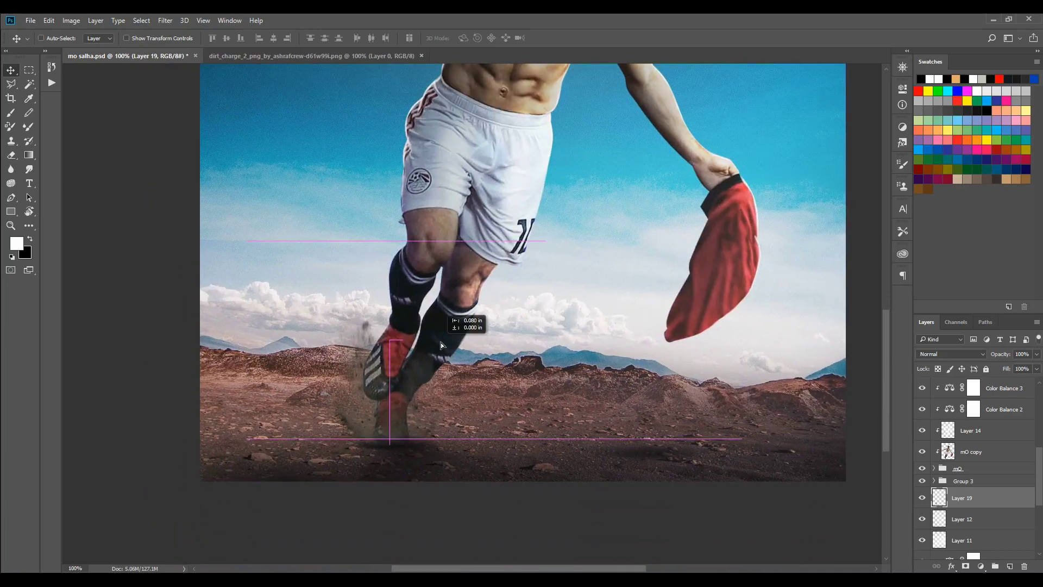
drag(1038, 440, 1038, 397)
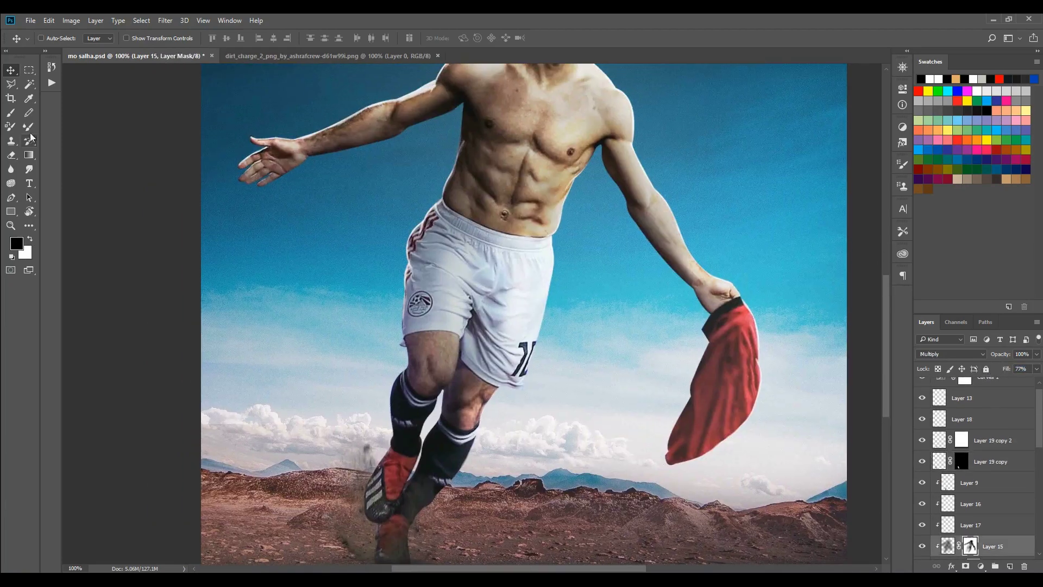
key(ctrl+minus)
key(ctrl+minus)
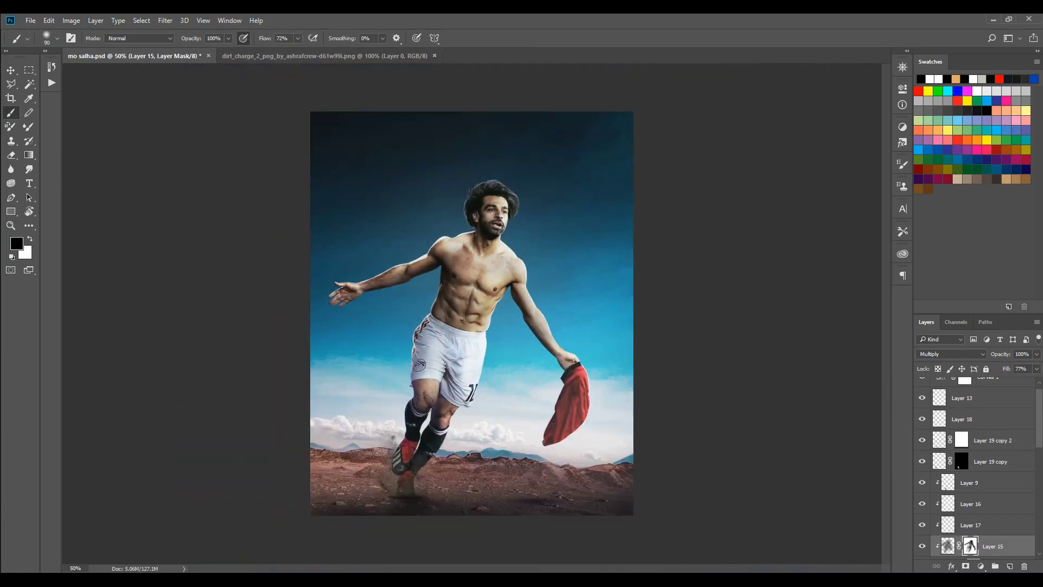
Step: Add a Color Balance layer on top with its fill lowered almost to nothing
click(980, 566)
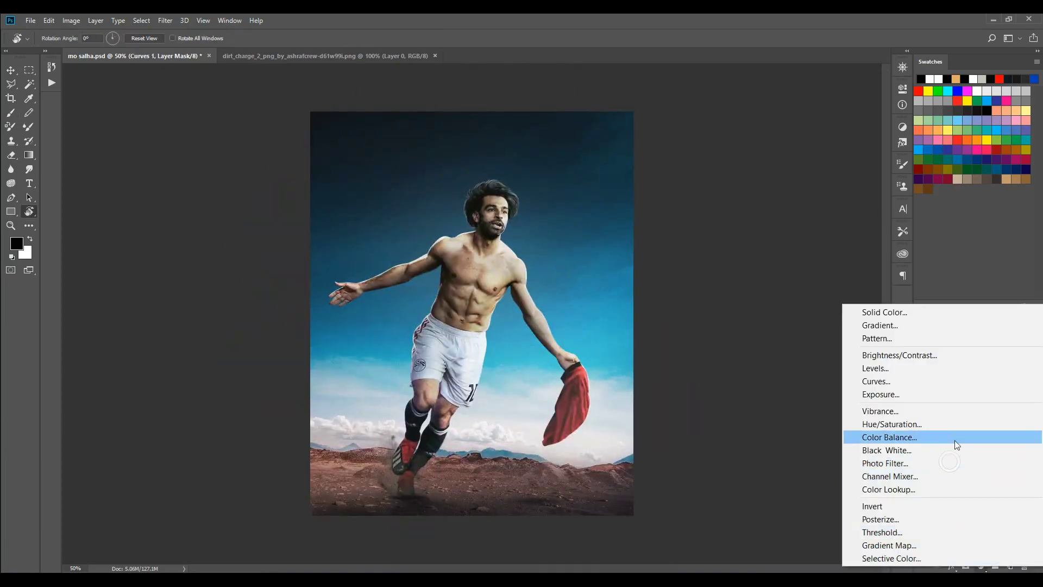
click(896, 433)
drag(1005, 369, 948, 371)
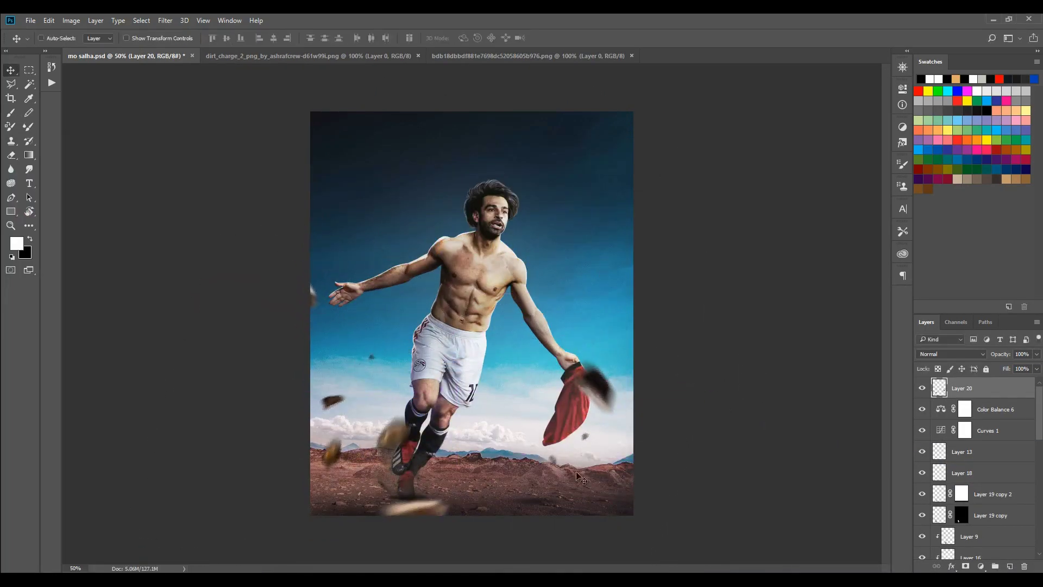
Step: Clip a Brightness/Contrast layer to the debris, reposition the chunks, and paint the debris mask
click(981, 566)
click(930, 348)
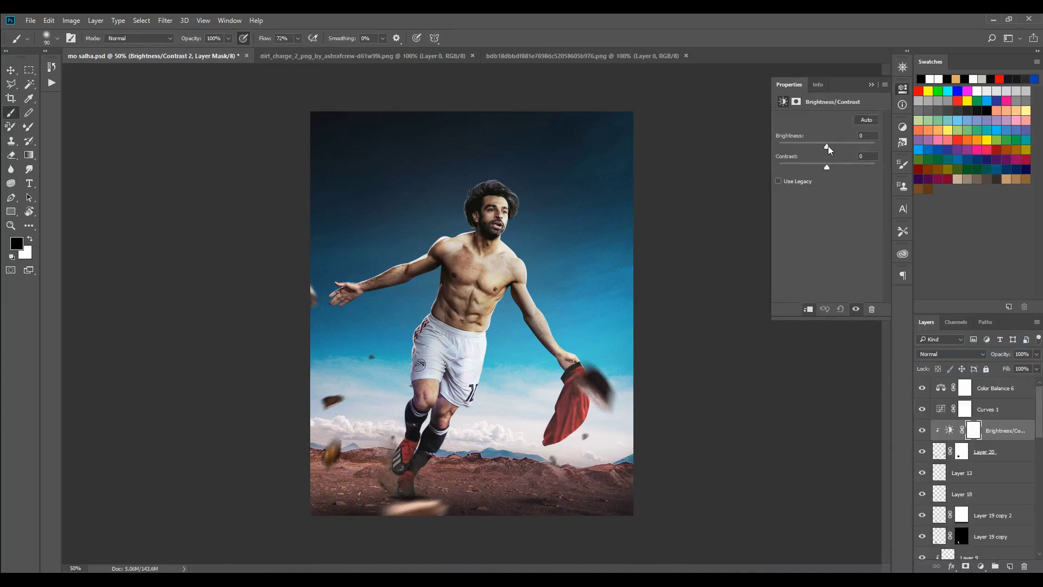
click(596, 370)
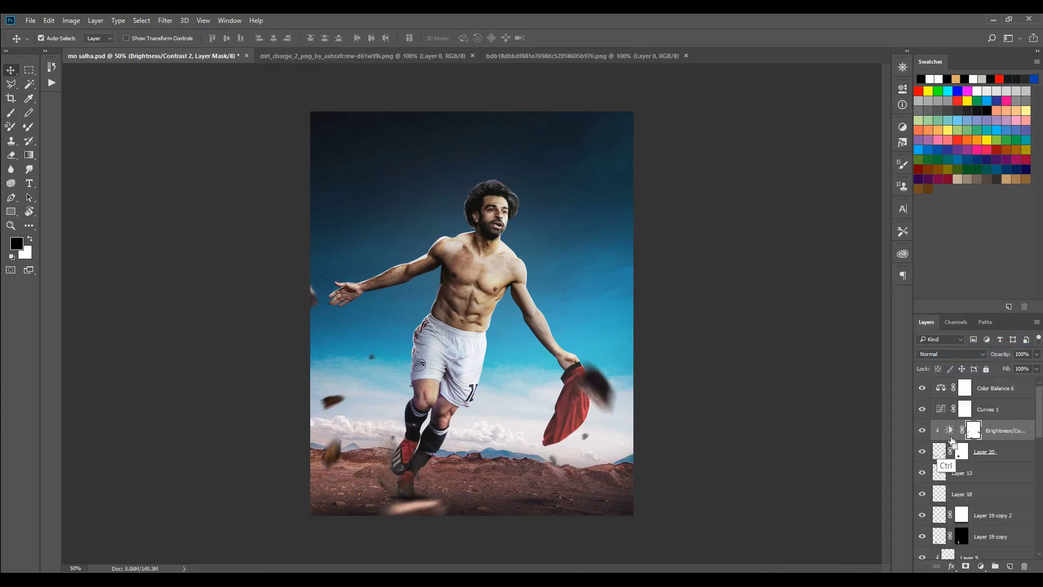
drag(540, 465, 589, 469)
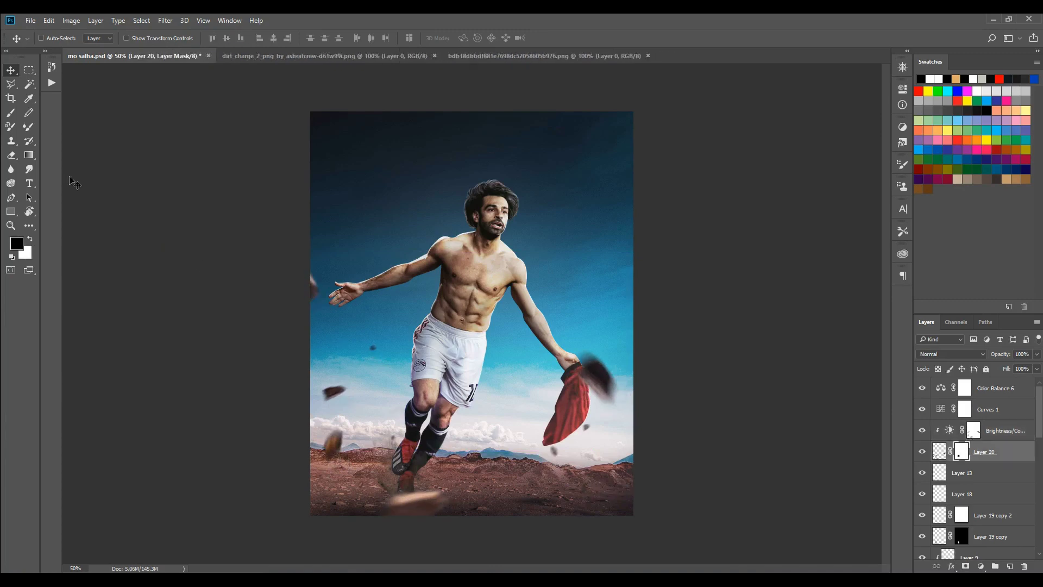
key(x)
ctrl+click(992, 471)
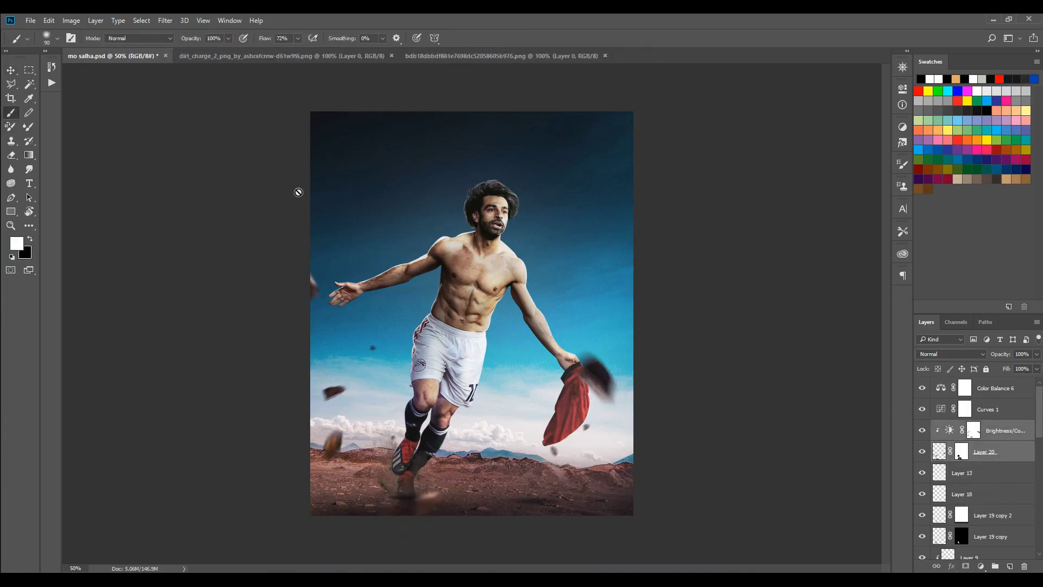
drag(451, 312, 413, 309)
Step: Duplicate the Layer 20 dirt clumps, move the copy left and rotate it steeply
key(x)
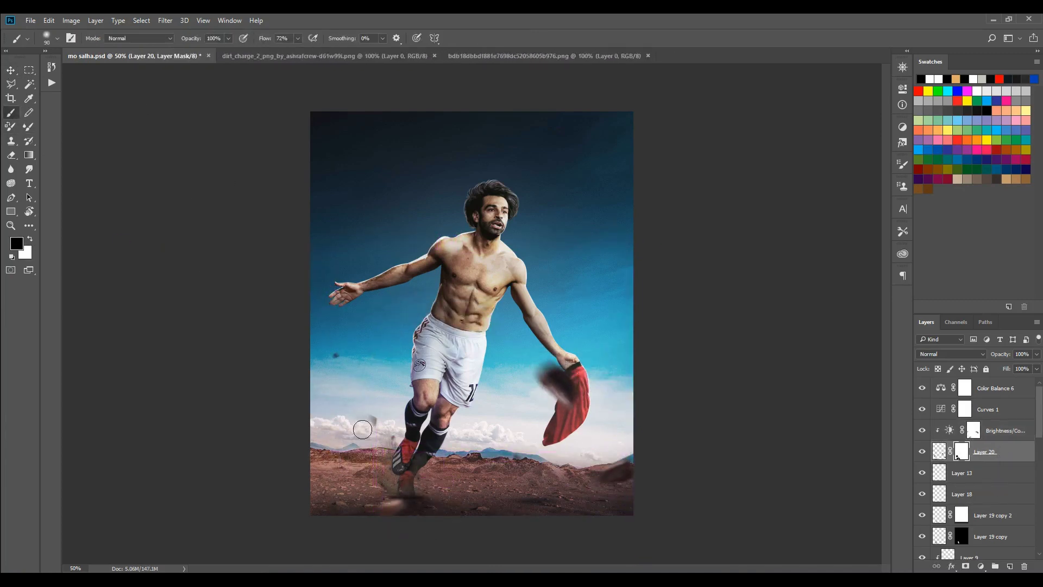
key(x)
key(ctrl+j)
key(ctrl+t)
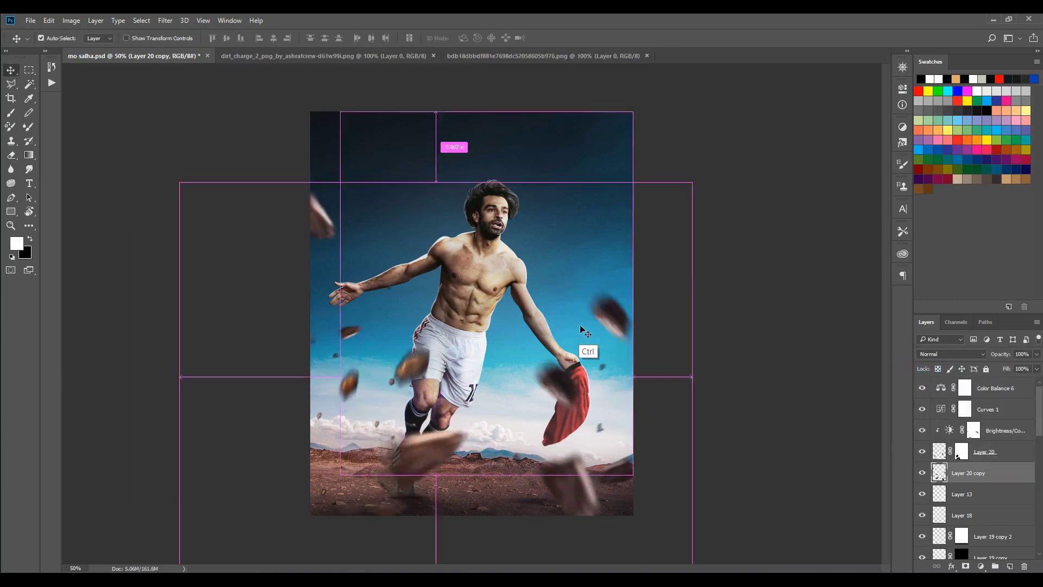
mouse_move(574, 347)
mouse_down()
mouse_move(449, 294)
mouse_move(360, 379)
mouse_up()
drag(373, 309, 402, 303)
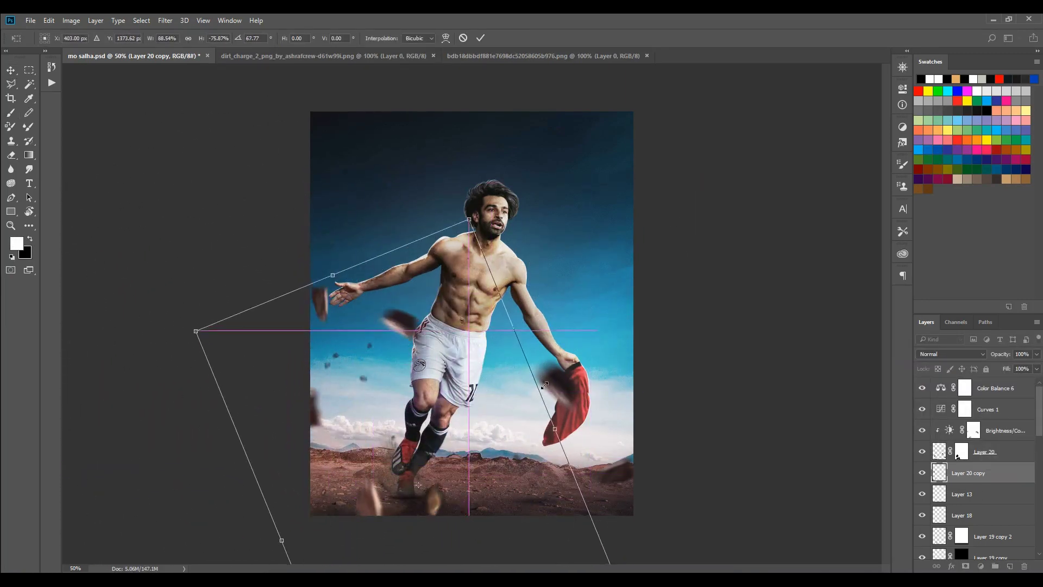
drag(402, 303, 497, 363)
key(Return)
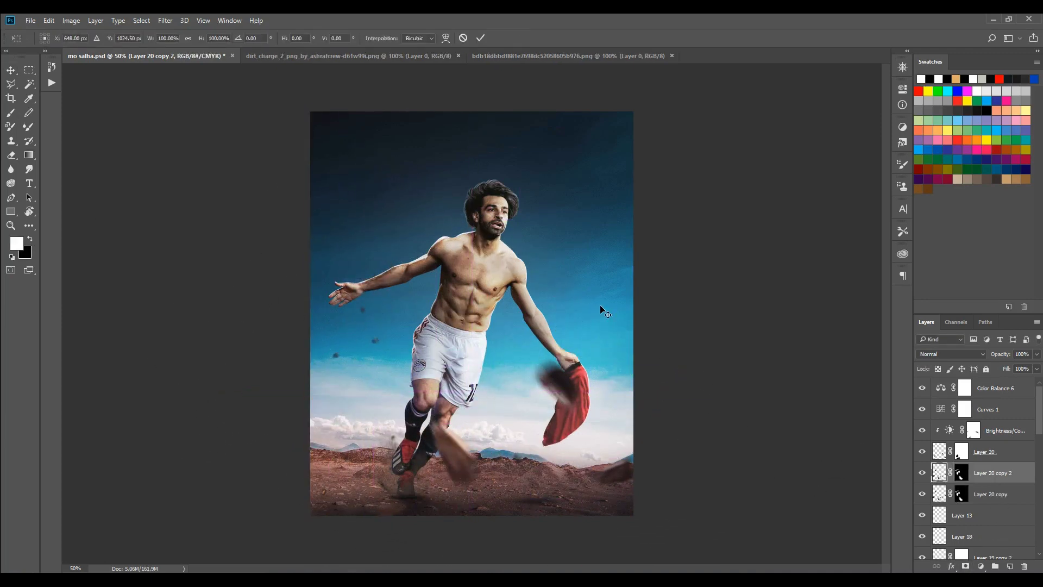
Step: Move another dirt piece left and place a third beside the player's foot
key(Return)
drag(600, 305, 350, 307)
key(Return)
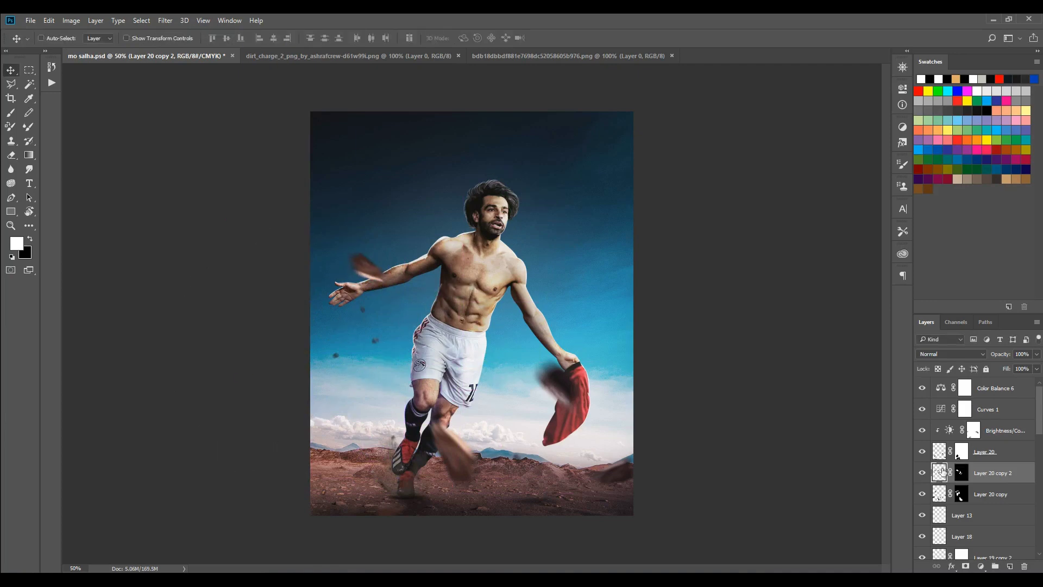
drag(446, 456, 473, 429)
key(ctrl+t)
mouse_move(380, 461)
mouse_down()
mouse_move(395, 451)
mouse_move(423, 465)
mouse_up()
key(Return)
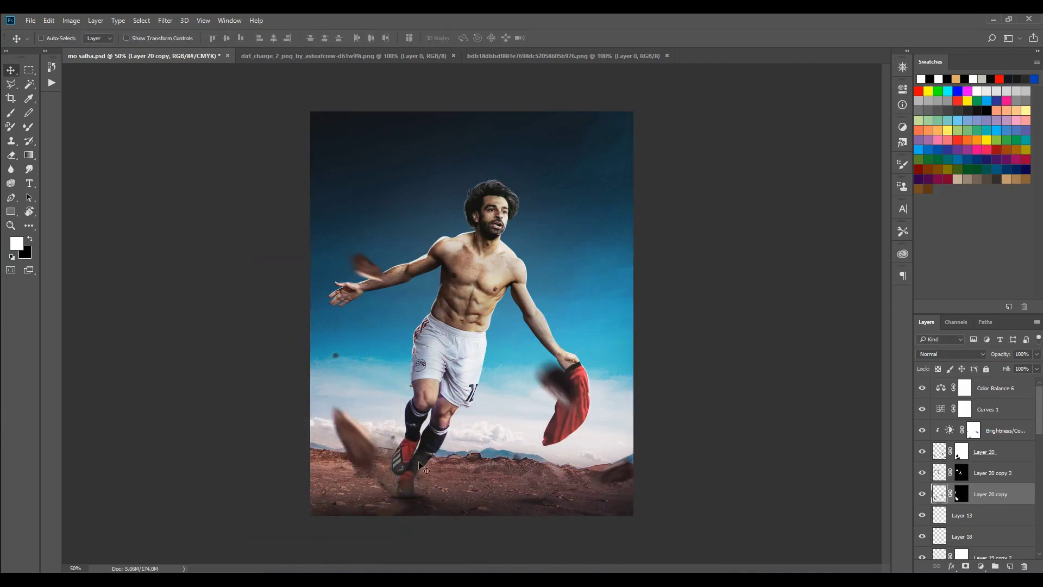
Step: Reposition the flying dirt pieces across the canvas and down toward the ground
drag(657, 418, 445, 279)
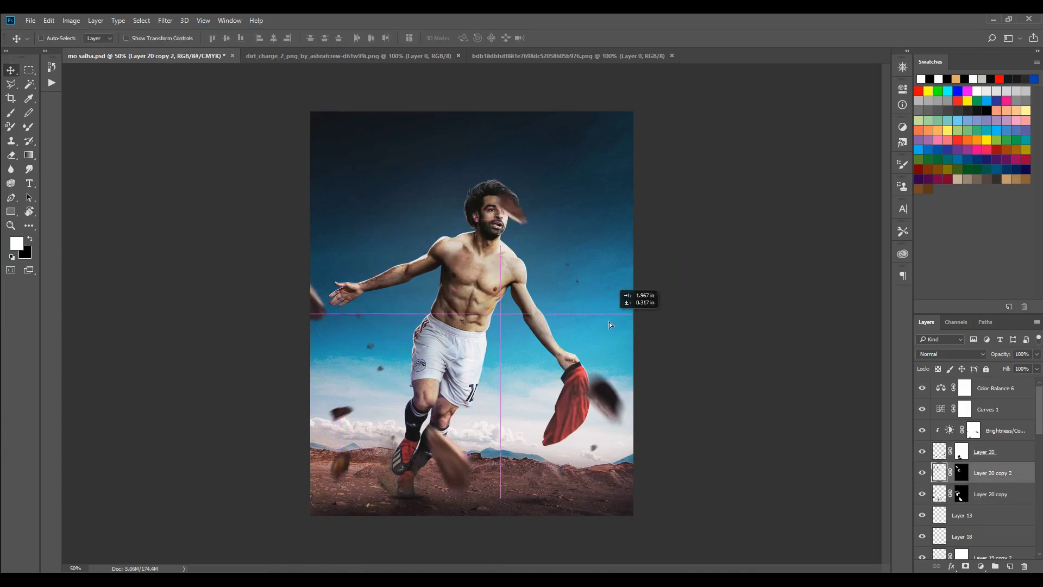
key(Return)
drag(472, 261, 433, 426)
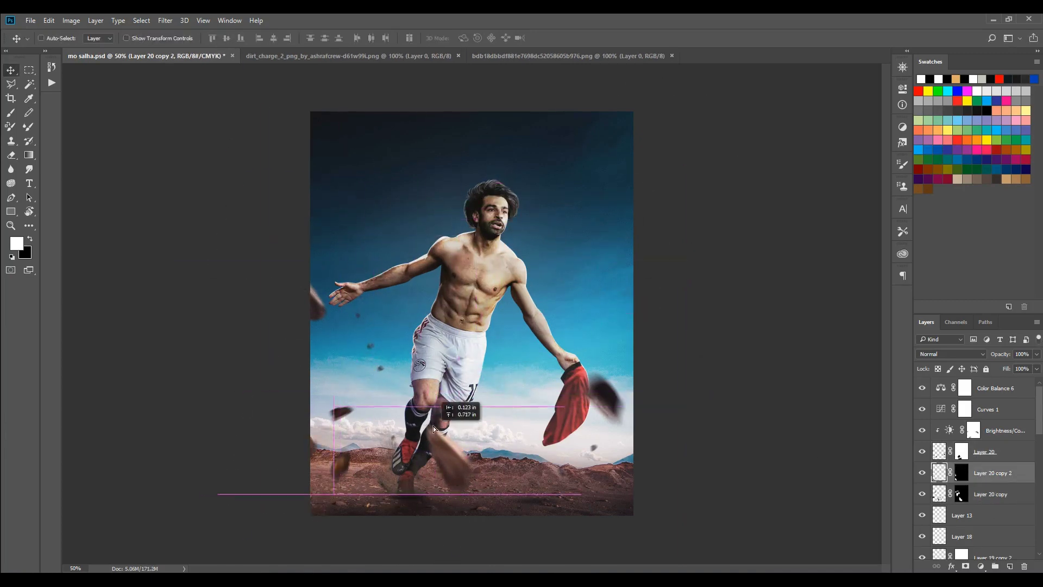
drag(444, 508, 387, 511)
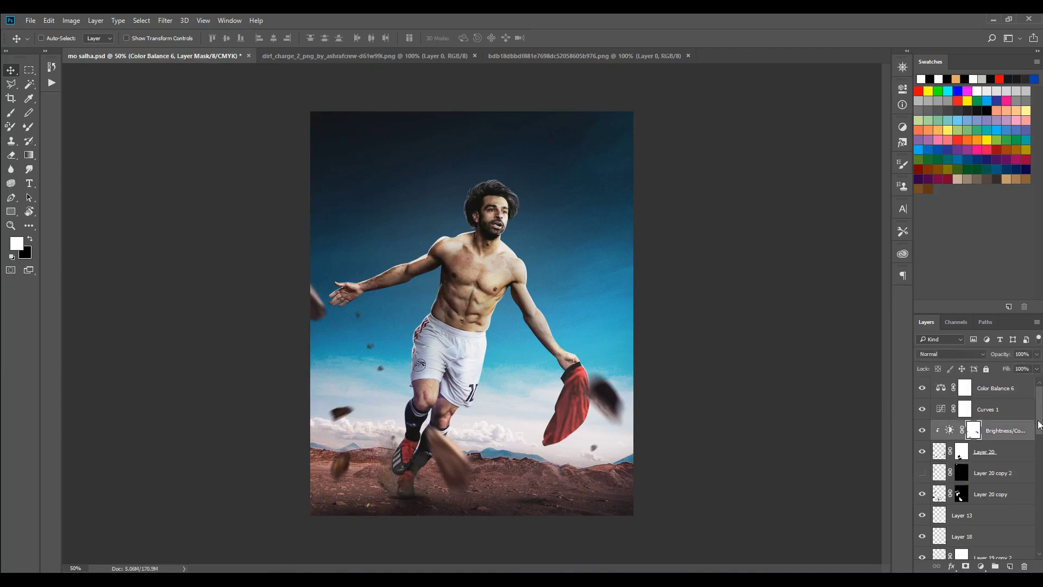
Step: Group the layers and paint a black edge vignette on a new layer at 24% fill
key(ctrl+g)
key(ctrl+shift+alt+n)
mouse_move(496, 283)
mouse_down()
mouse_move(255, 147)
mouse_move(267, 571)
mouse_move(581, 443)
mouse_move(489, 291)
mouse_up()
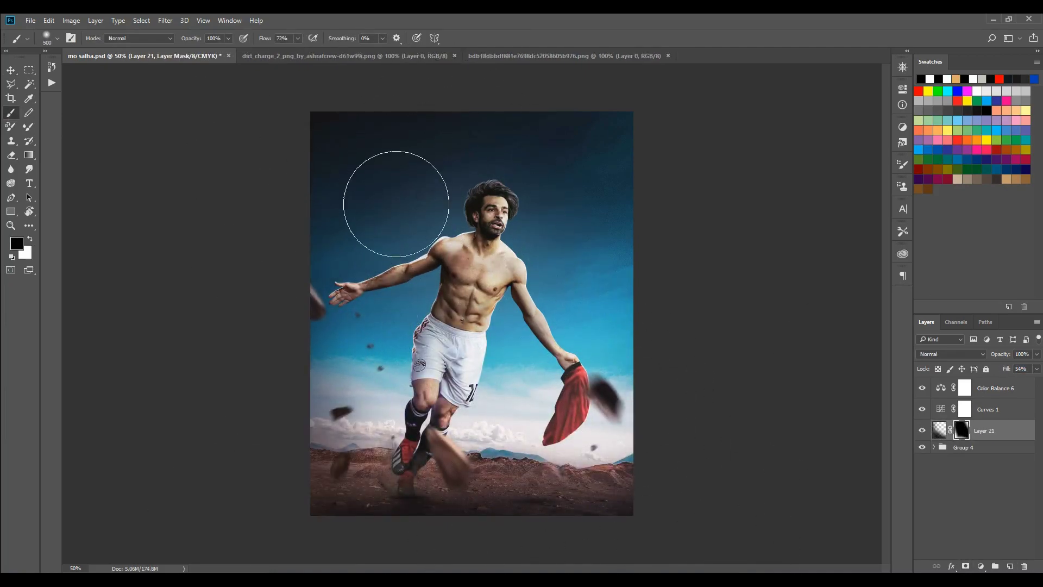
key(r)
drag(396, 204, 615, 299)
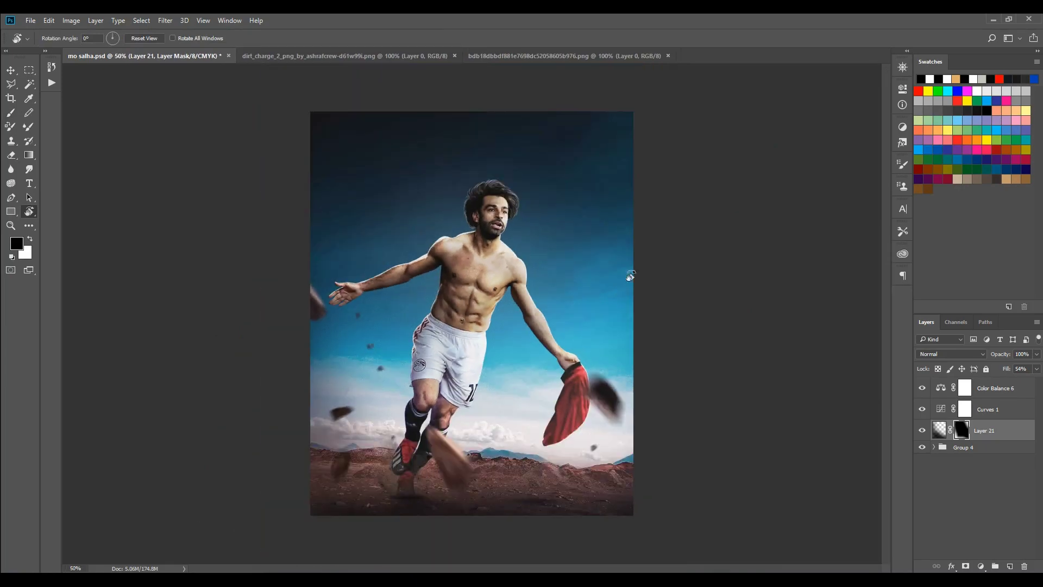
drag(1007, 369, 993, 377)
Step: Place the dirt splash PNG at the player's feet, rotate it slightly and prepare a black mask
click(495, 56)
drag(245, 326, 598, 353)
key(ctrl+t)
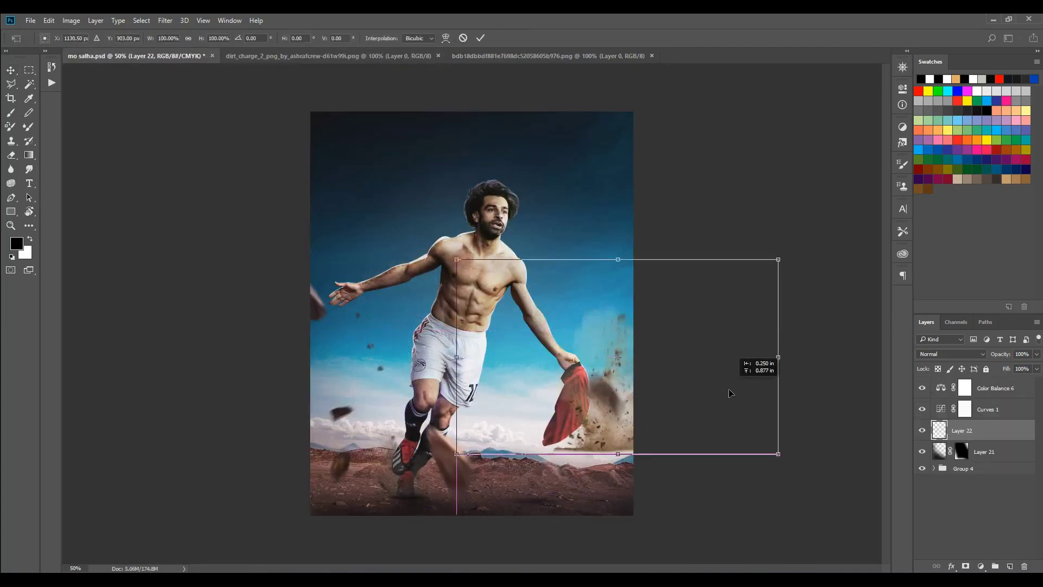
mouse_move(730, 389)
mouse_down()
mouse_move(586, 424)
mouse_move(546, 318)
mouse_move(557, 386)
mouse_up()
key(Return)
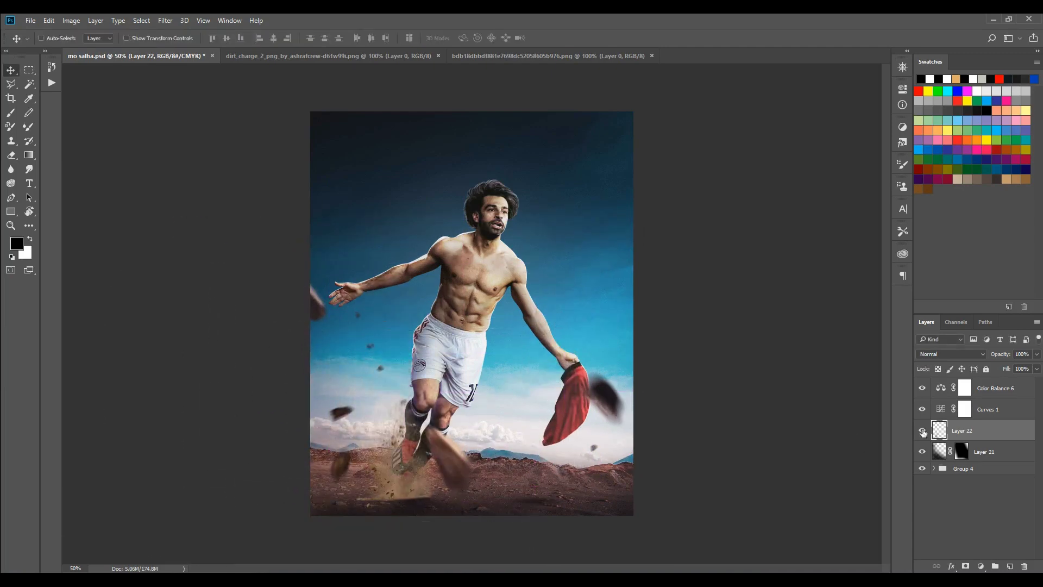
key(b)
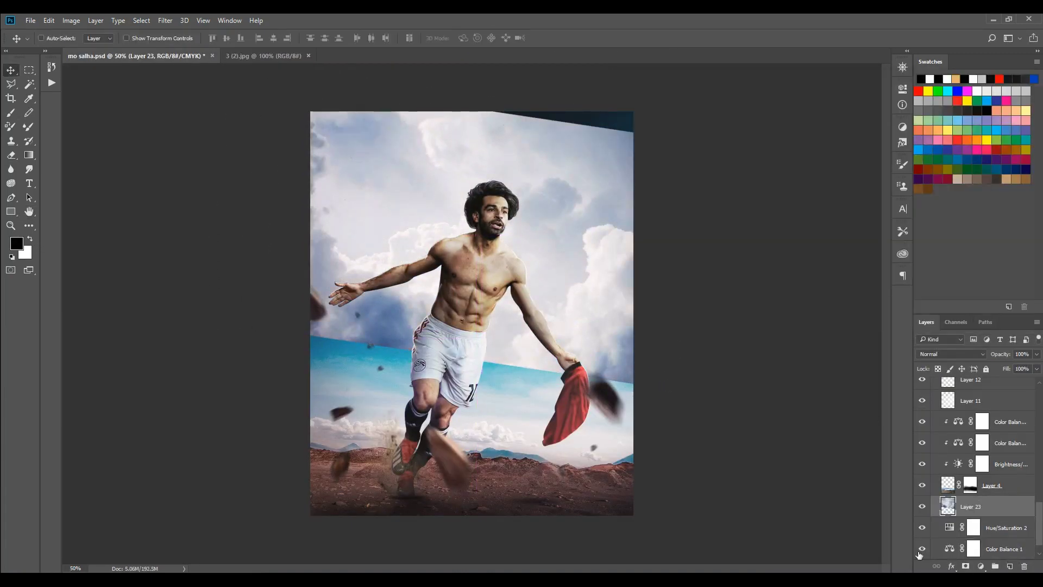
Step: Paint white on the Layer 23 mask to reveal clouds in the sky
key(b)
key(x)
drag(570, 245, 468, 212)
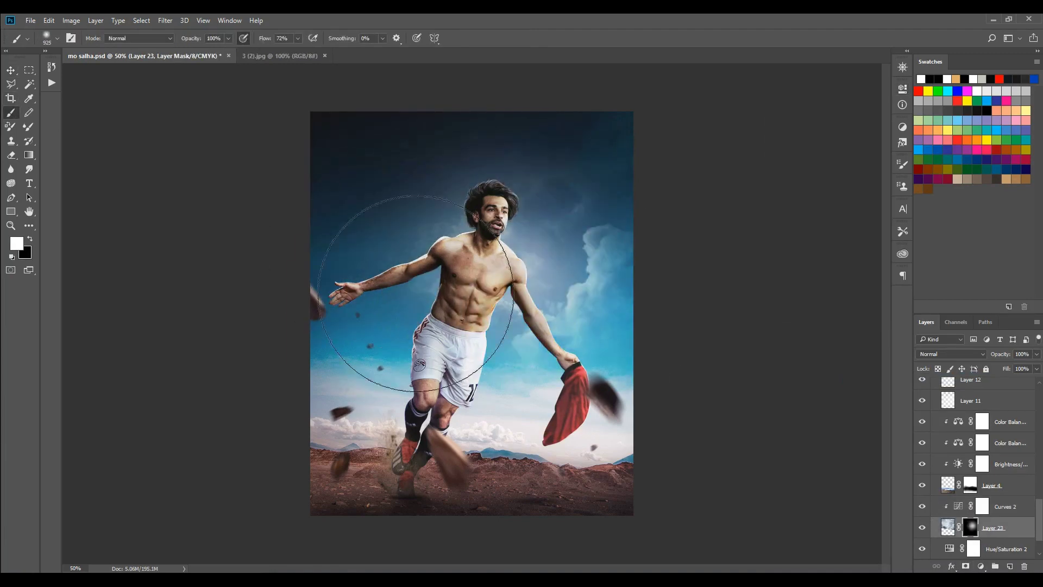
key(ctrl+z)
drag(608, 266, 488, 321)
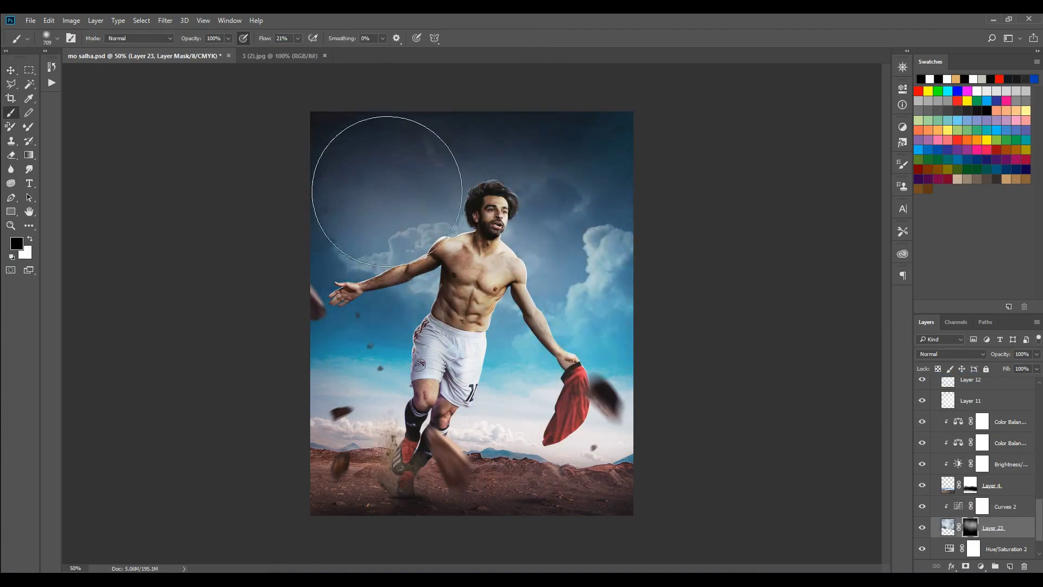
Step: Scale the clouds up and mask them out left of the player
key(ctrl+t)
drag(706, 396, 726, 400)
key(Return)
key(bracketright)
drag(422, 231, 325, 273)
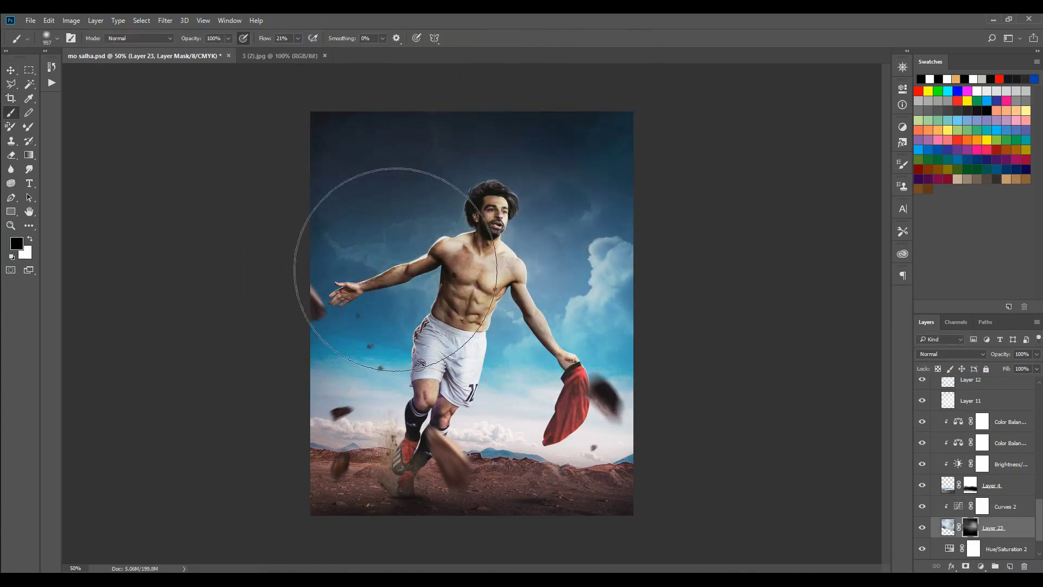
Step: Paint a white light beam on a new layer and rotate it diagonally across the player
click(1009, 566)
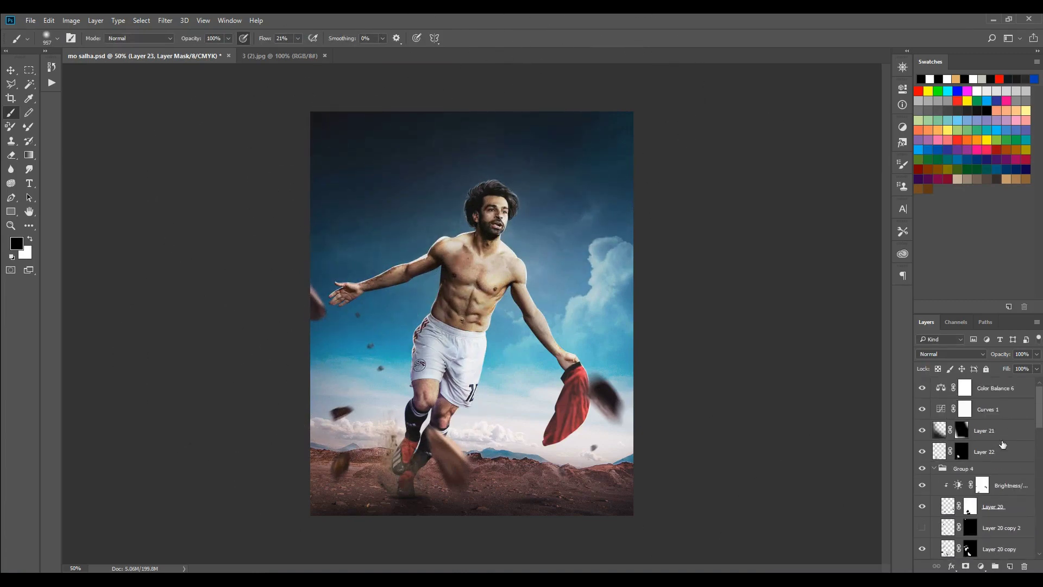
key(x)
drag(316, 326, 630, 326)
key(ctrl+t)
drag(782, 192, 784, 379)
key(Return)
Step: Duplicate the beam, spread the copies apart and group them
key(v)
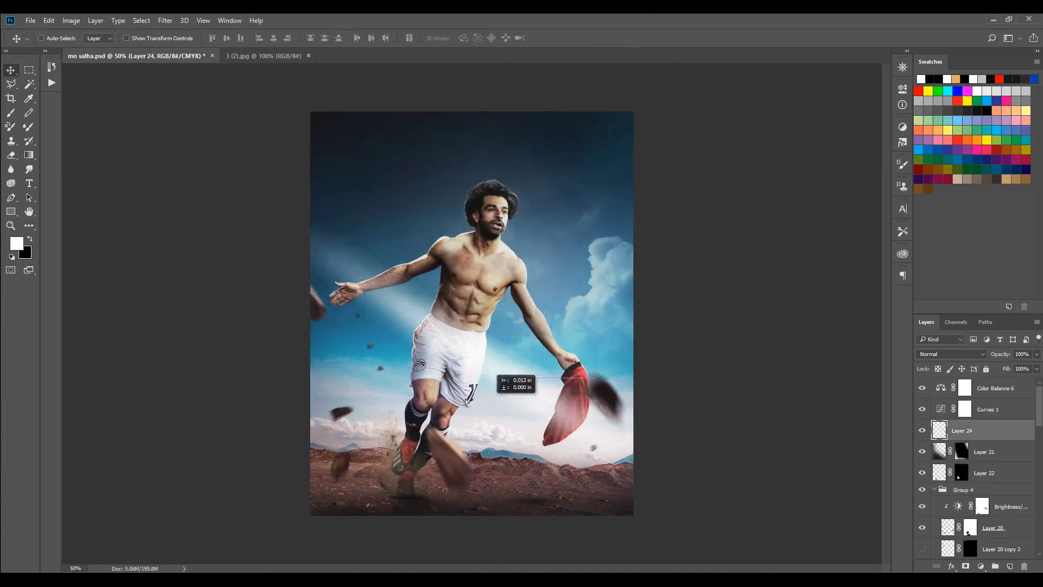
drag(499, 383, 560, 465)
key(ctrl+g)
Step: Distort the ray group into an angled fan, reposition it and move it lower in the stack
key(ctrl+t)
drag(679, 326, 694, 238)
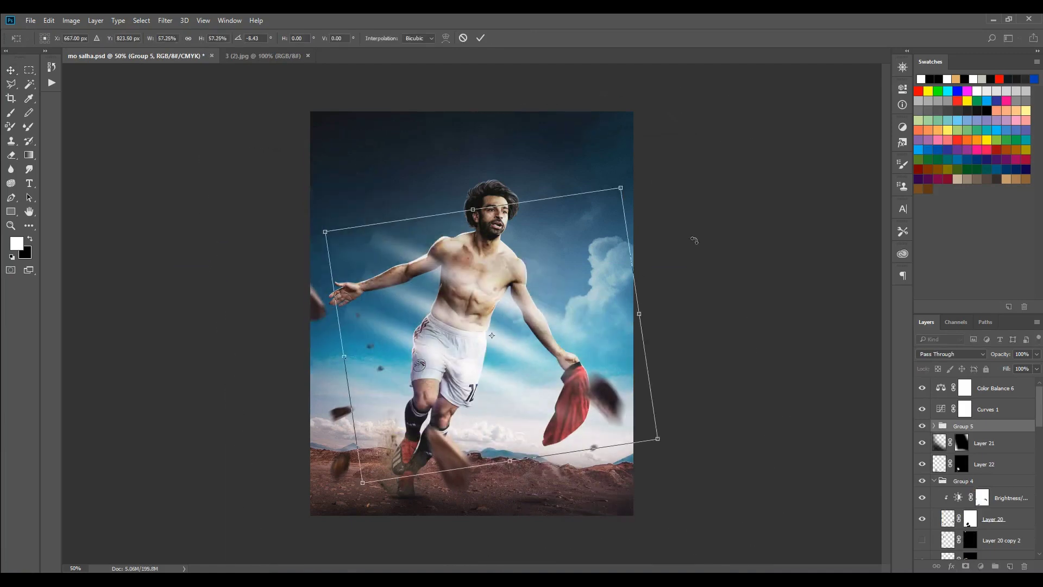
right_click(650, 279)
click(535, 350)
drag(279, 209, 298, 270)
key(Return)
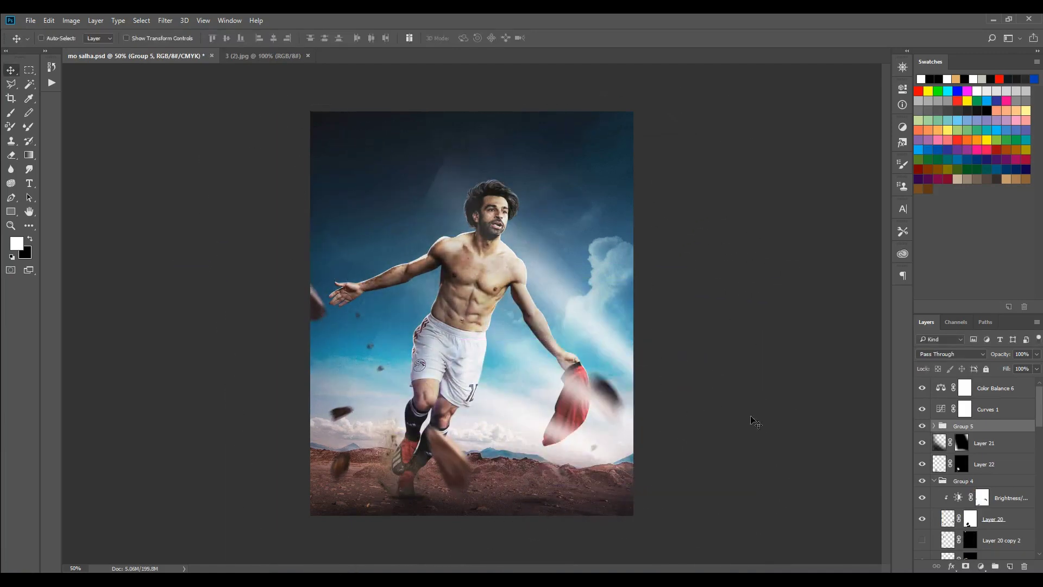
drag(624, 440, 598, 369)
mouse_move(964, 426)
mouse_down()
mouse_move(993, 565)
mouse_move(972, 443)
mouse_up()
Step: Merge the ray group into one layer, blur it with Gaussian Blur and rotate it into place
key(ctrl+alt+f)
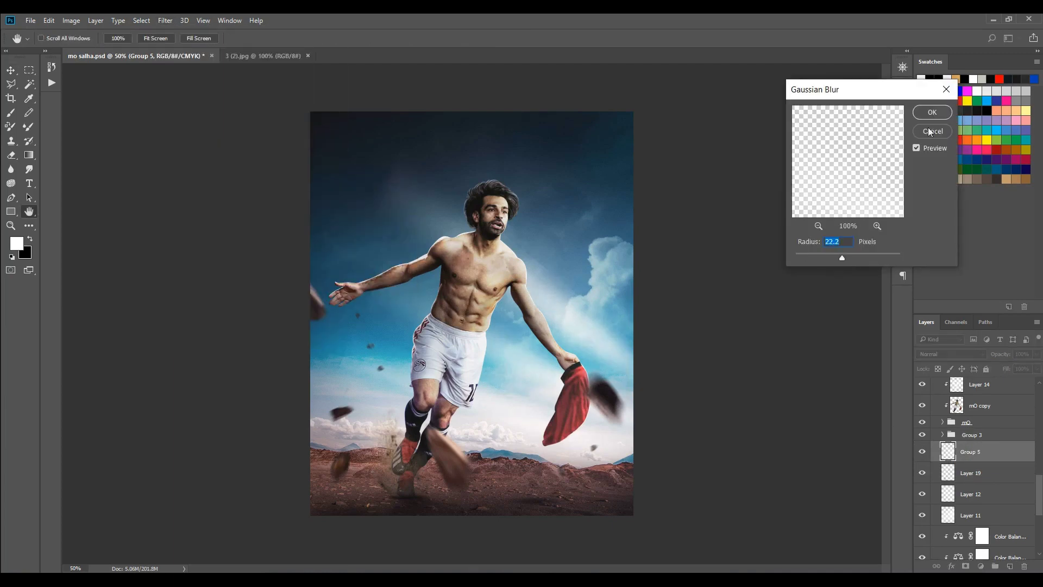
key(Escape)
key(ctrl+t)
mouse_move(549, 228)
mouse_down()
mouse_move(696, 359)
mouse_move(652, 345)
mouse_up()
click(463, 38)
Step: Select the Brush tool and set the layer's blend mode to Overlay
click(11, 112)
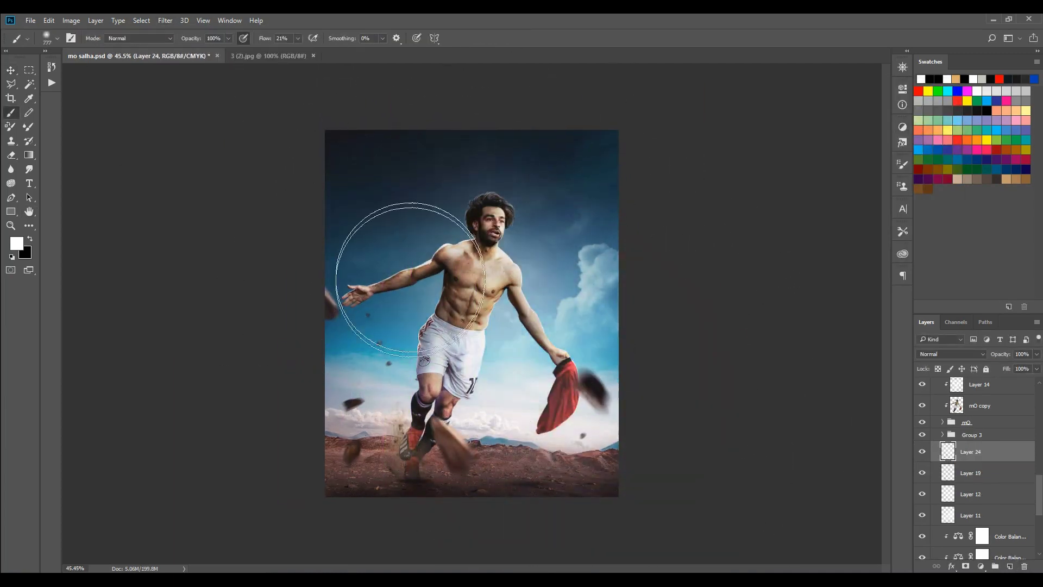
click(951, 353)
click(945, 465)
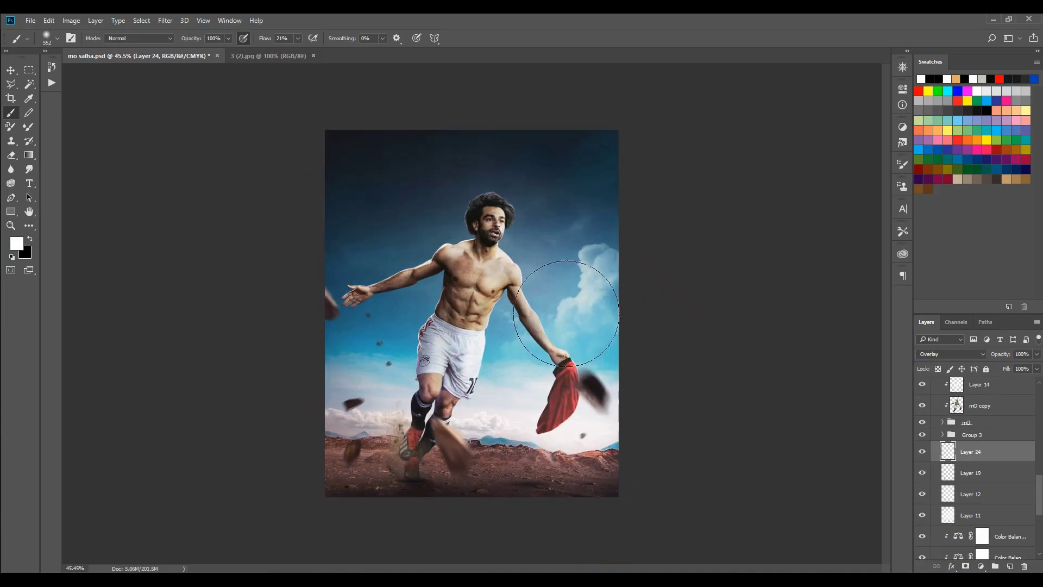